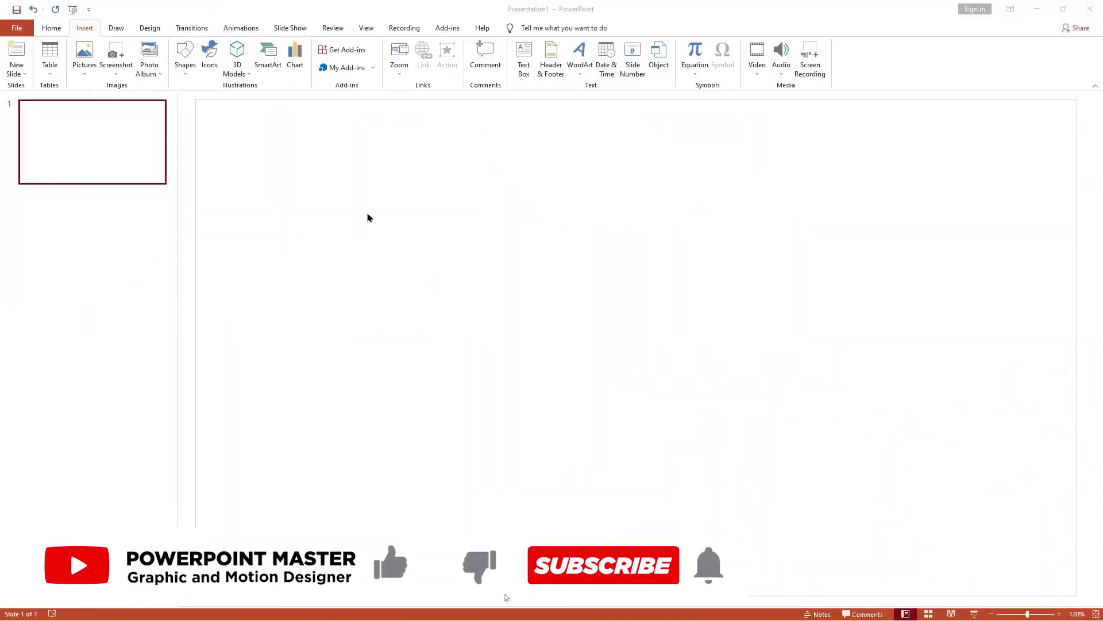
Step: Insert Picture1, the bamboo-forest photo of the kimono figure, from this device
left_click(86, 73)
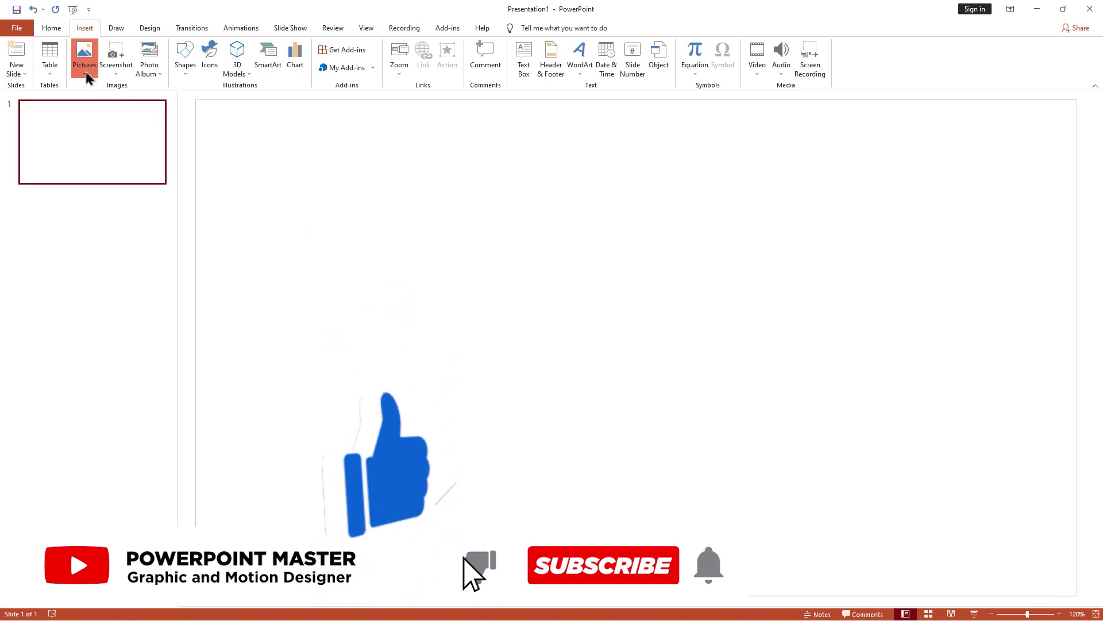
left_click(109, 101)
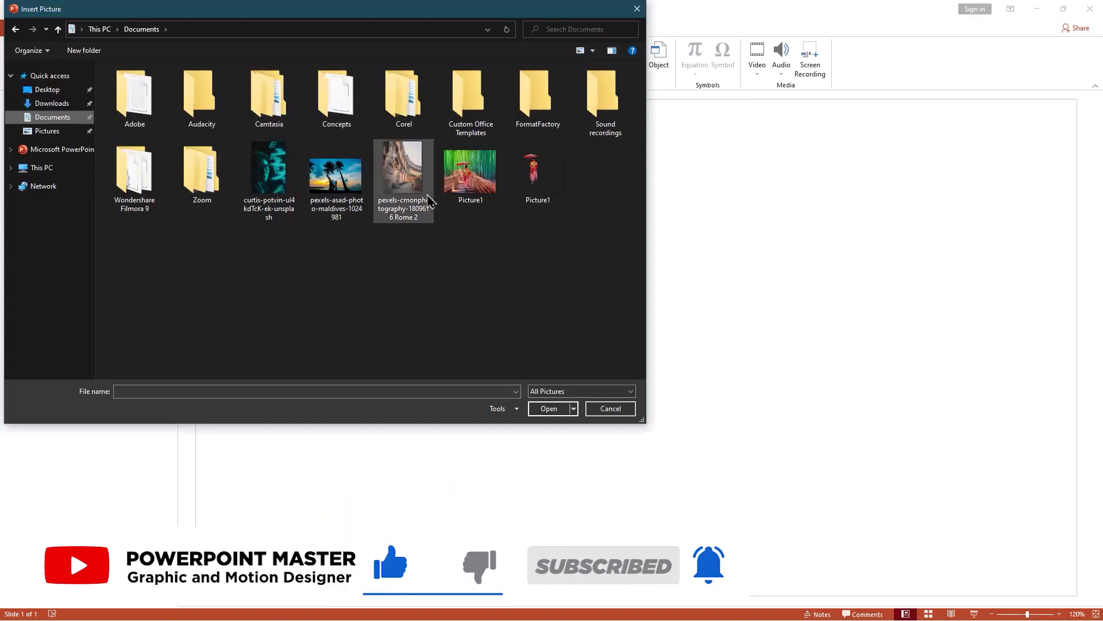
left_click(456, 198)
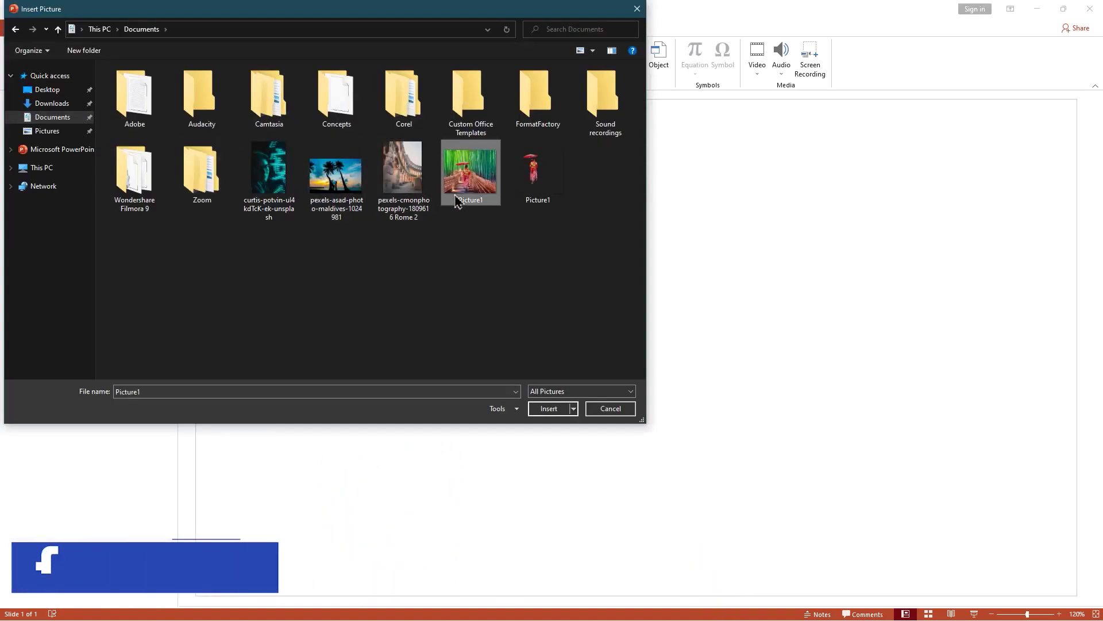
left_click(557, 410)
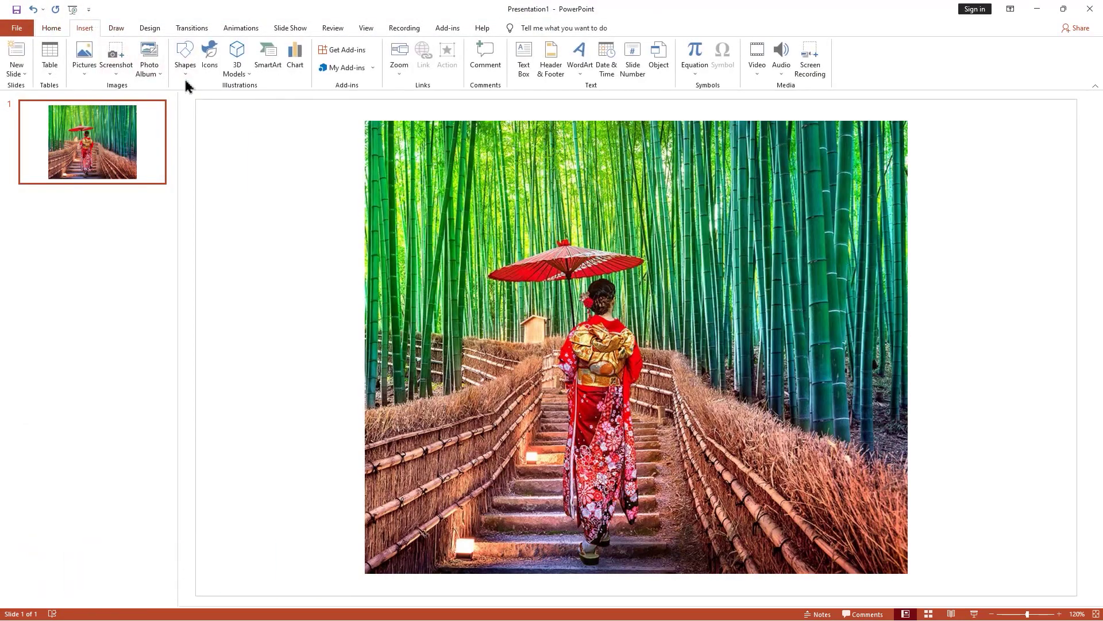
left_click(186, 76)
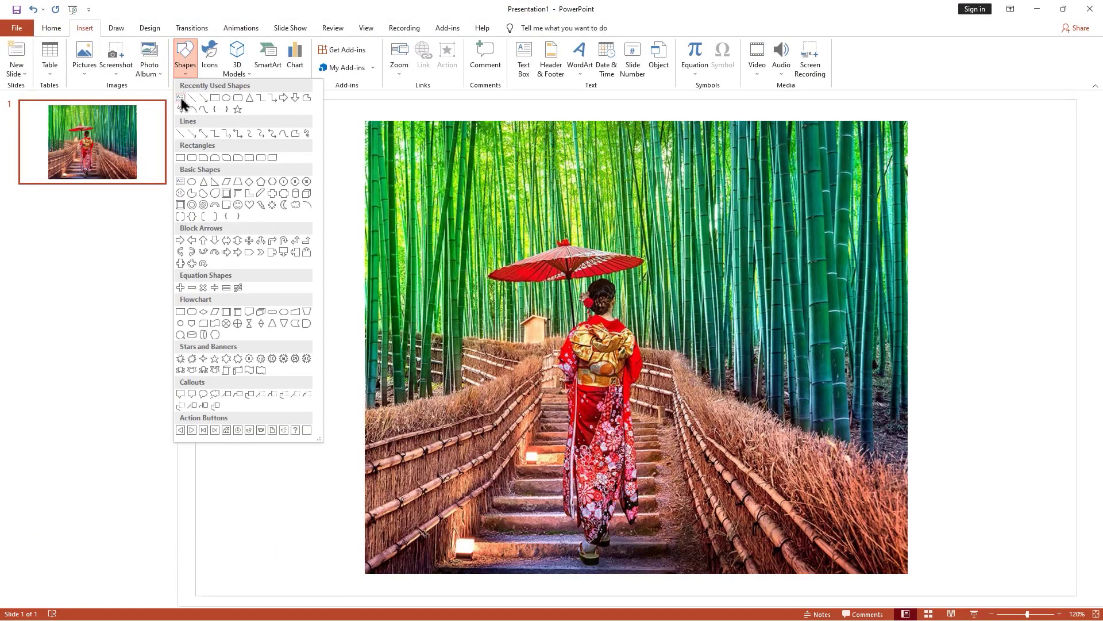
Step: Draw a text box near the slide's top-left and type the letter J
left_click(181, 99)
left_click(244, 154)
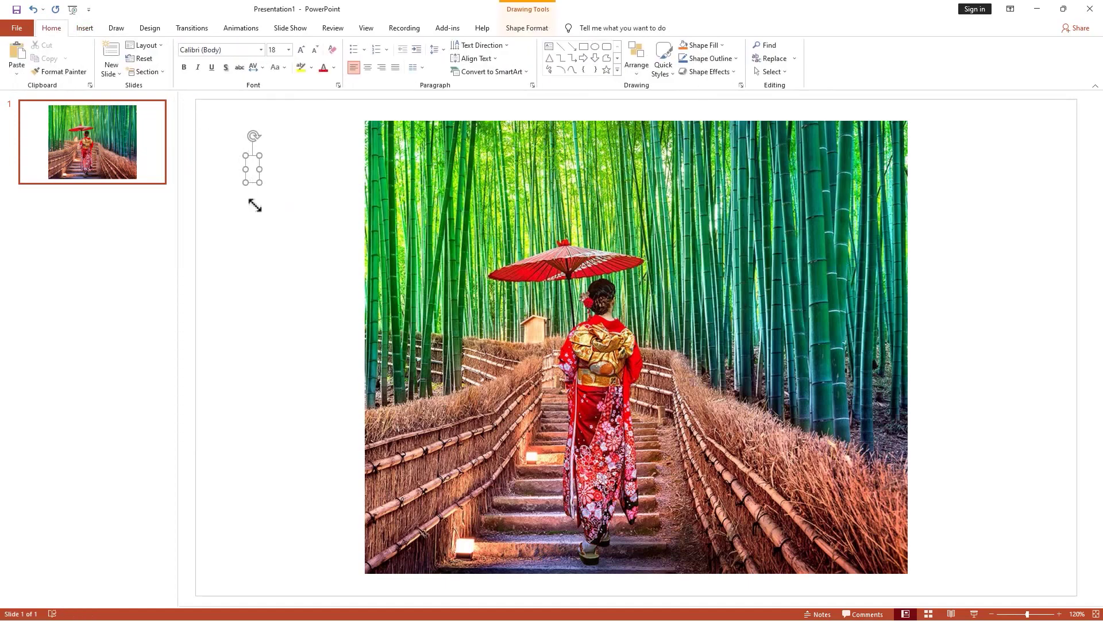
type("J")
Step: Set the J to Gotham Black at font size 130
key("ctrl+a")
left_click(199, 51)
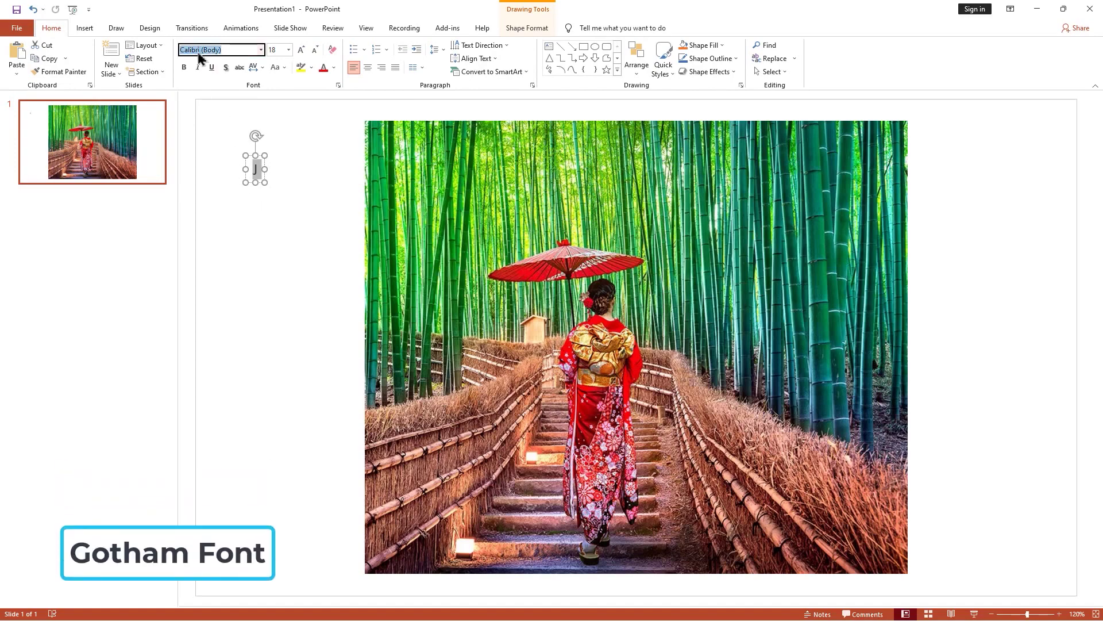
type("Gotha")
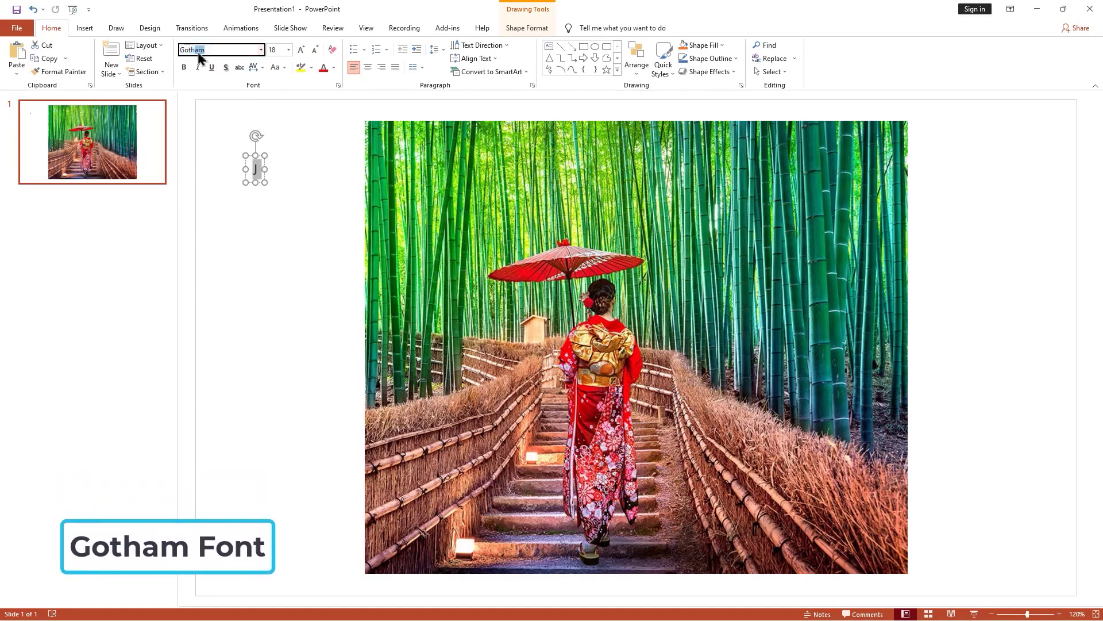
type("m")
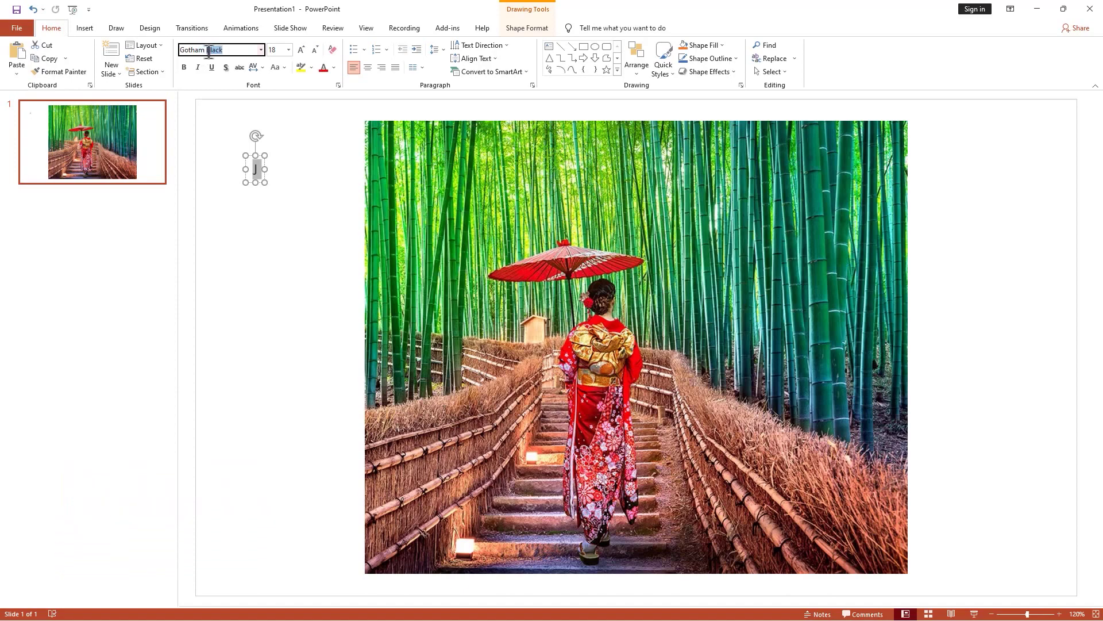
key("Return")
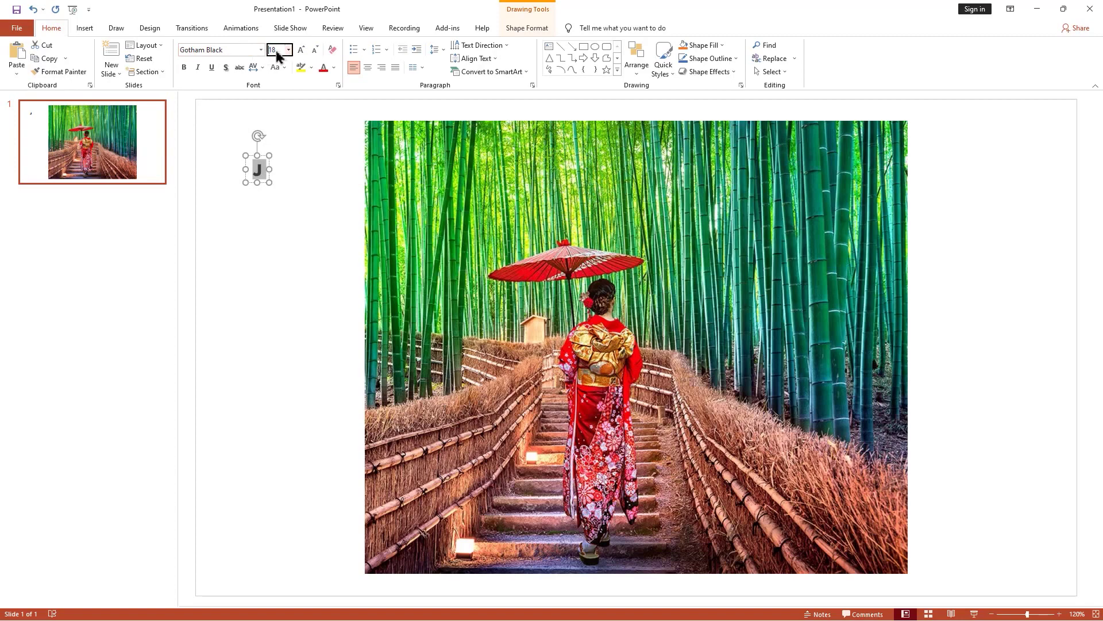
type("1")
key("Return")
left_click(334, 197)
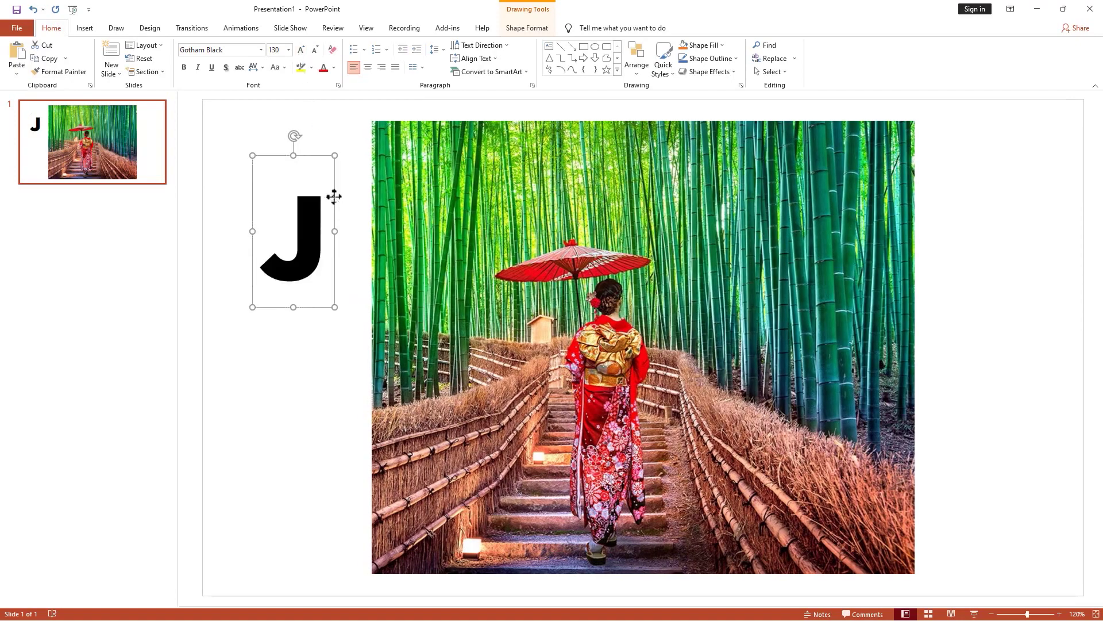
Step: Move the J to the photo's top-left corner and duplicate it below as an A
left_click_drag(334, 197, 389, 123)
left_click_drag(334, 197, 334, 197)
left_click_drag(388, 136, 356, 259)
double_click(355, 259)
type("A")
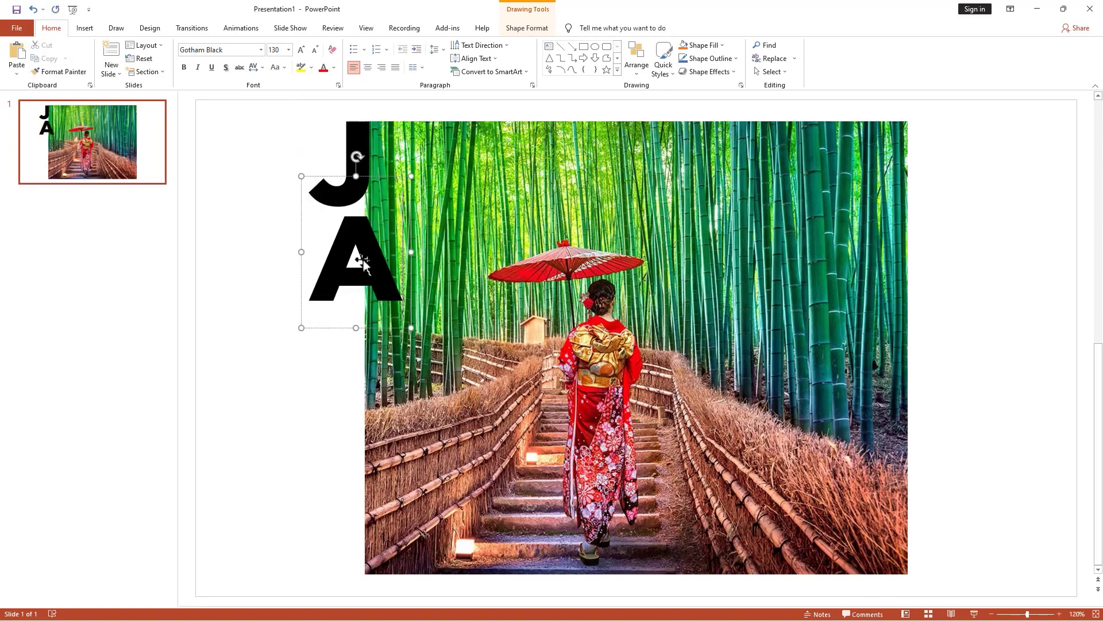
Step: Add further copies down the column, retyped as P, A and N
left_click_drag(411, 242, 413, 356)
double_click(364, 352)
type("P")
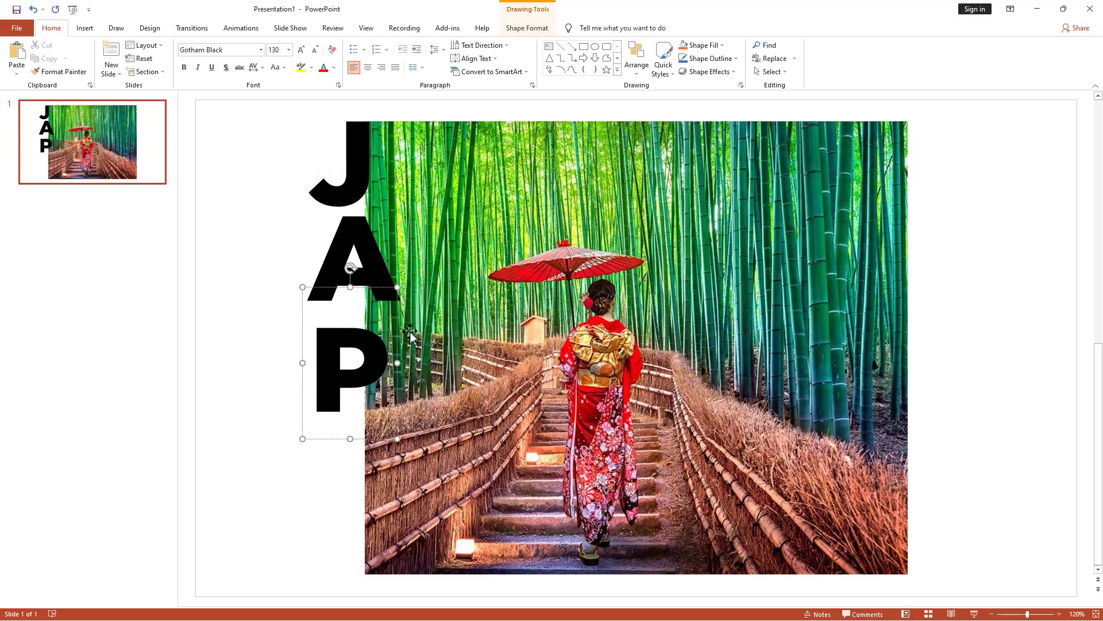
left_click_drag(408, 332, 410, 415)
left_click(351, 457)
double_click(351, 457)
type("A")
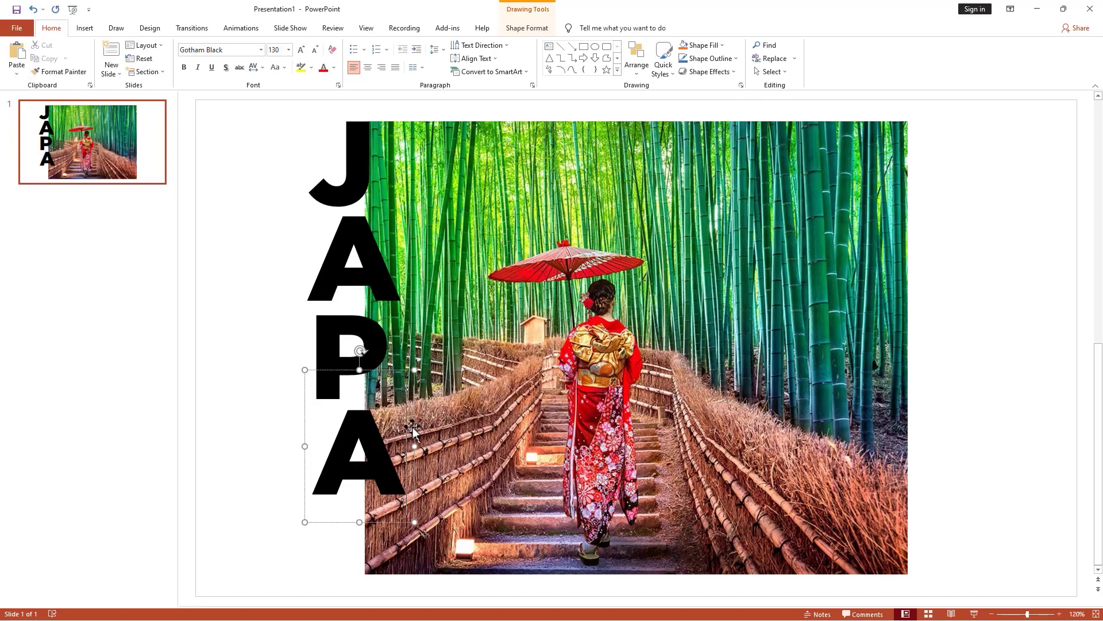
left_click_drag(416, 439, 398, 509)
double_click(368, 513)
type("N")
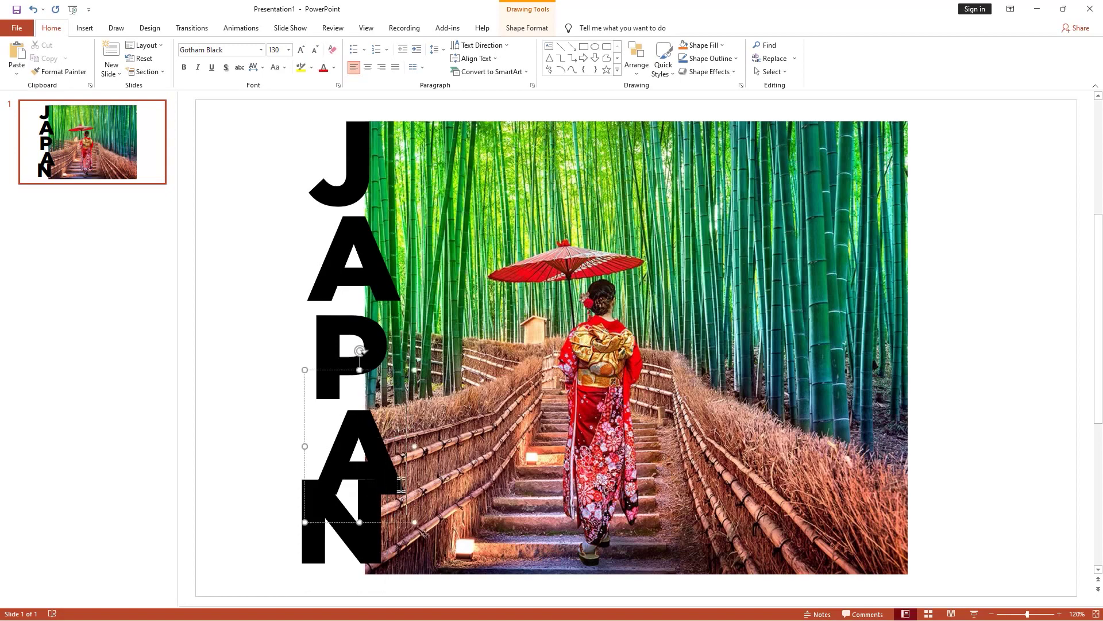
left_click(397, 500)
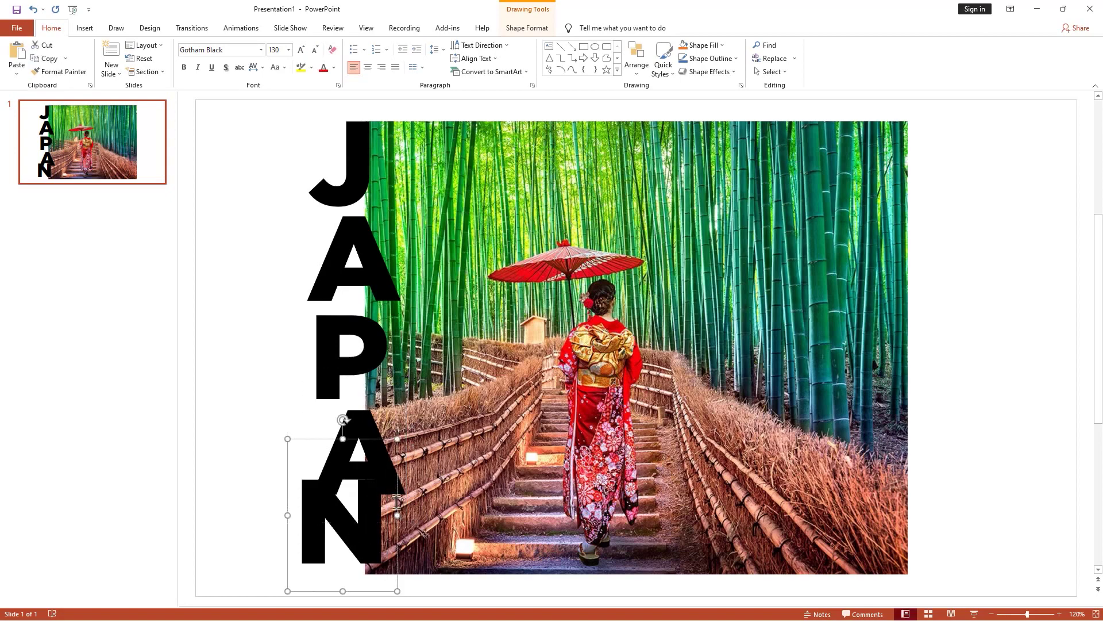
Step: Close the gaps by moving the P up and the lower A up off the N
left_click(364, 231)
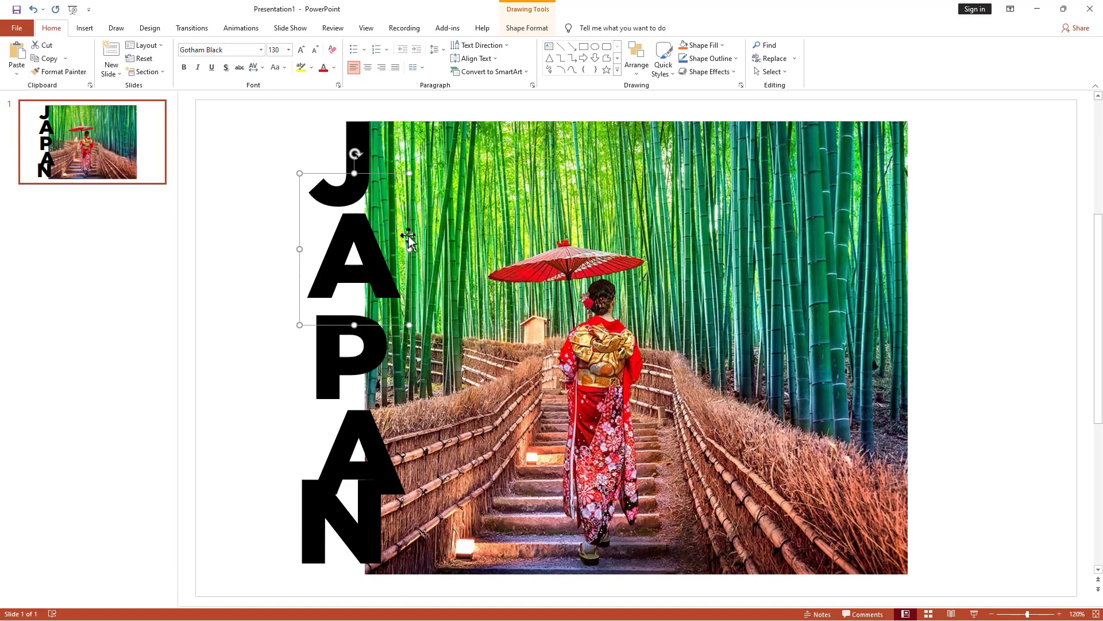
left_click(398, 350)
left_click_drag(398, 351, 397, 345)
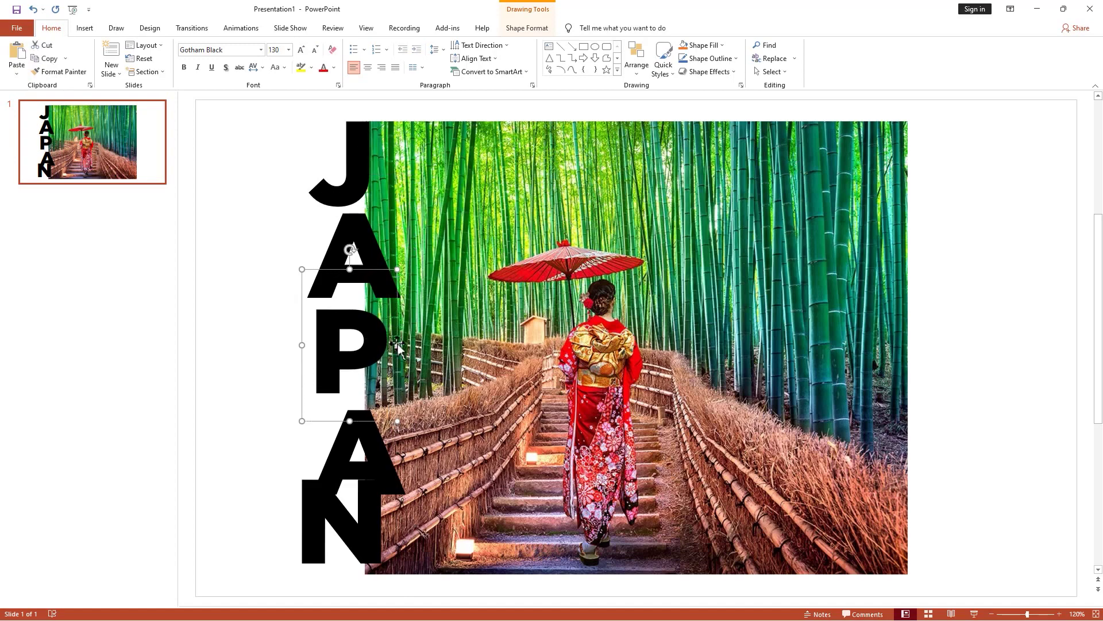
left_click(397, 432)
left_click_drag(410, 424, 406, 410)
Step: Fine-tune the lower A and the N with arrow-key nudges to line up the column
left_click(409, 236)
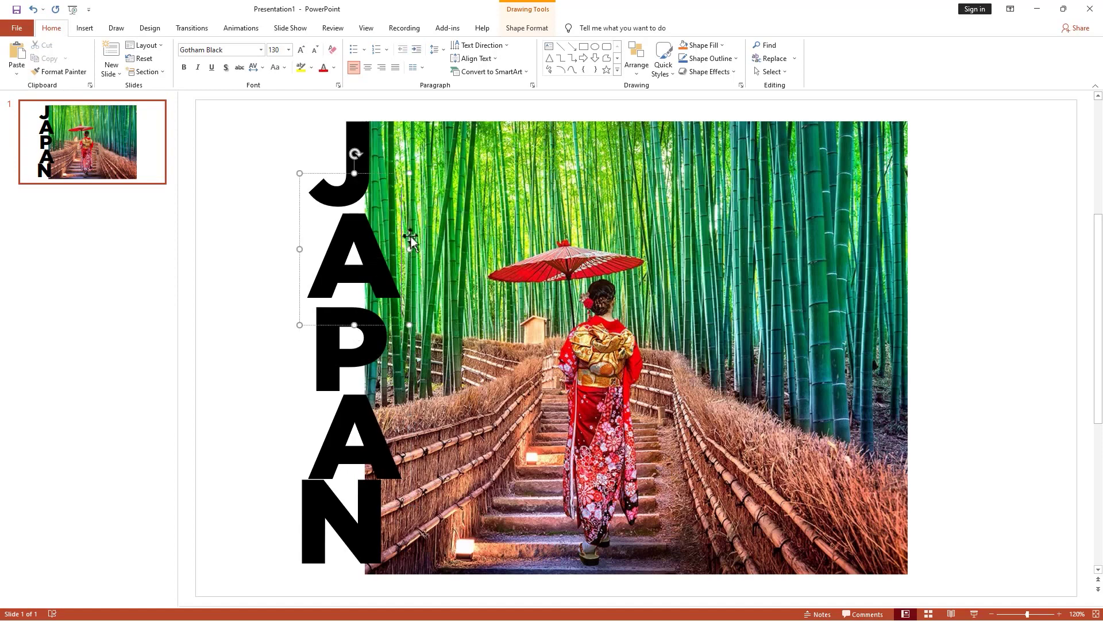
left_click(397, 506)
left_click(400, 504)
key("ctrl+z")
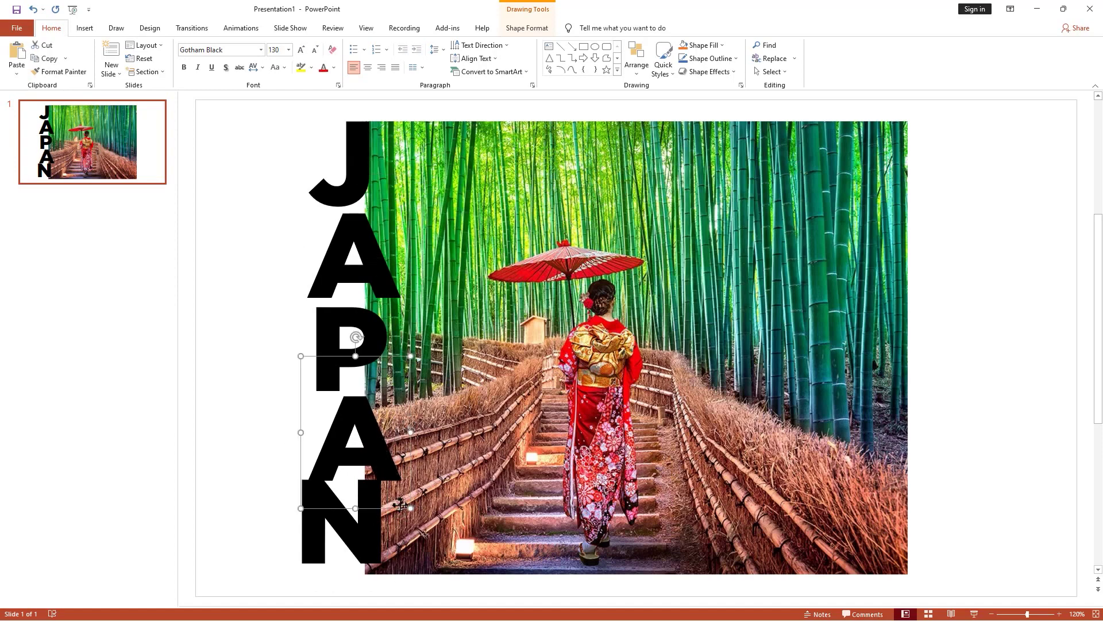
key("Right")
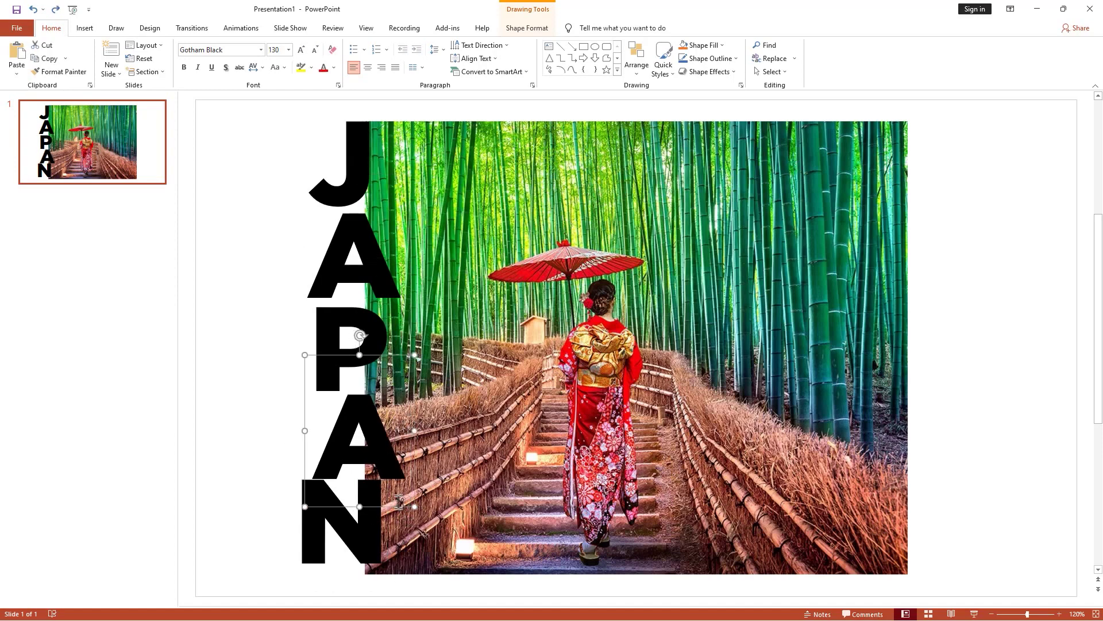
key("Left")
left_click(397, 520)
key("Down")
key("Down")
key("Down")
key("Right")
key("Right")
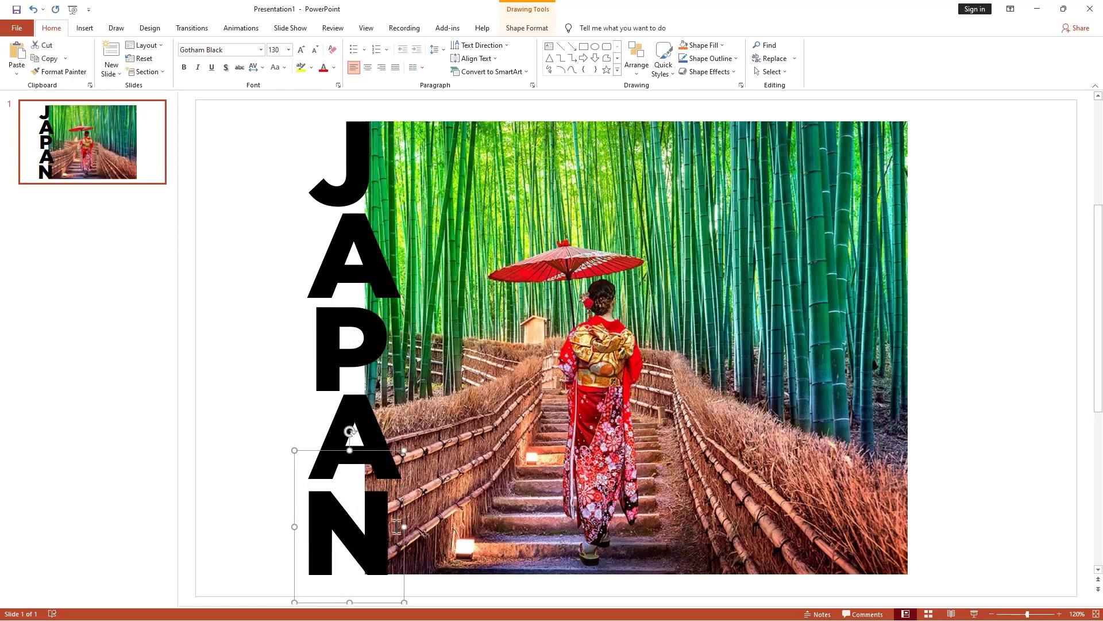
left_click(270, 201)
key("shift+Tab")
Step: Draw a blue rectangle, 8.32" by 1.17", across the photo's top band
left_click(583, 50)
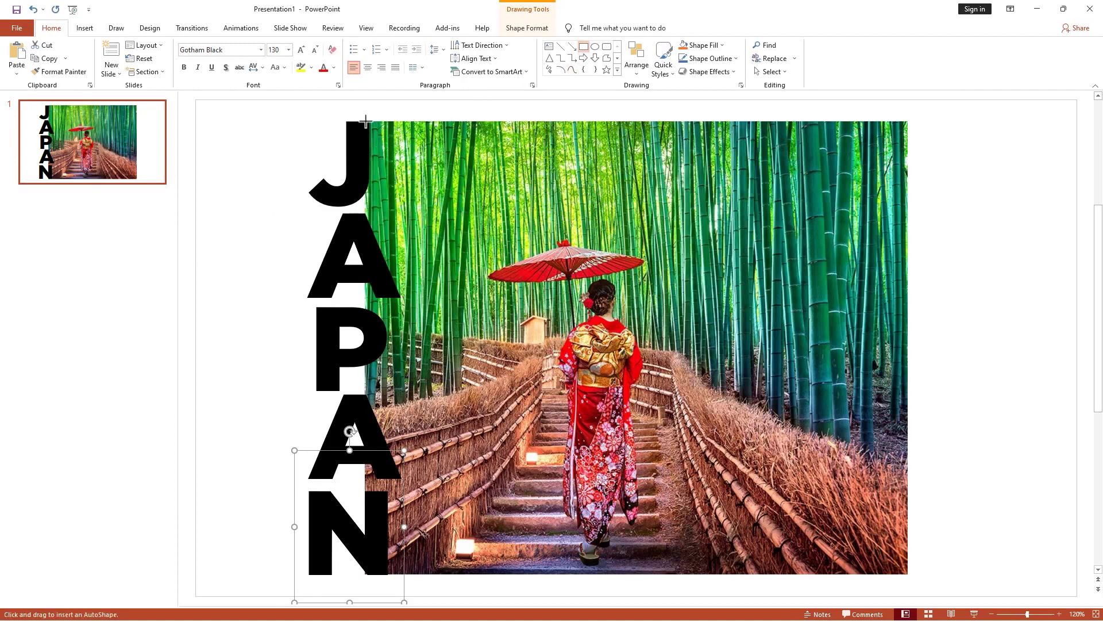
mouse_move(365, 121)
left_mouse_down()
mouse_move(458, 191)
mouse_move(692, 224)
mouse_move(910, 198)
left_mouse_up()
left_click_drag(368, 162, 359, 163)
left_click(418, 105)
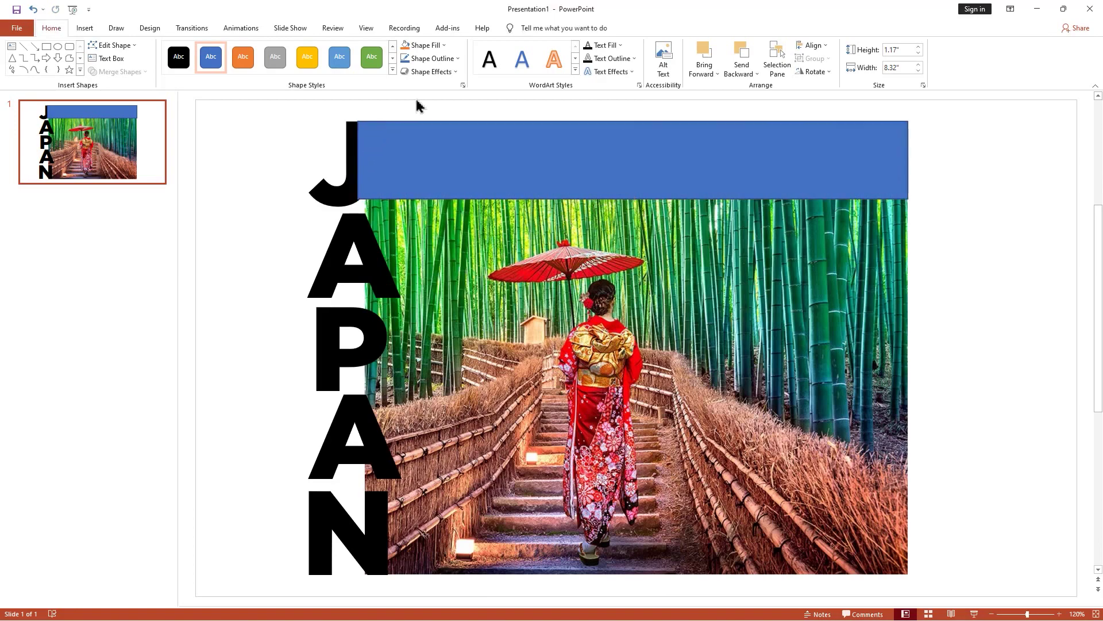
Step: Bring the J in front of the blue rectangle
left_click(345, 142)
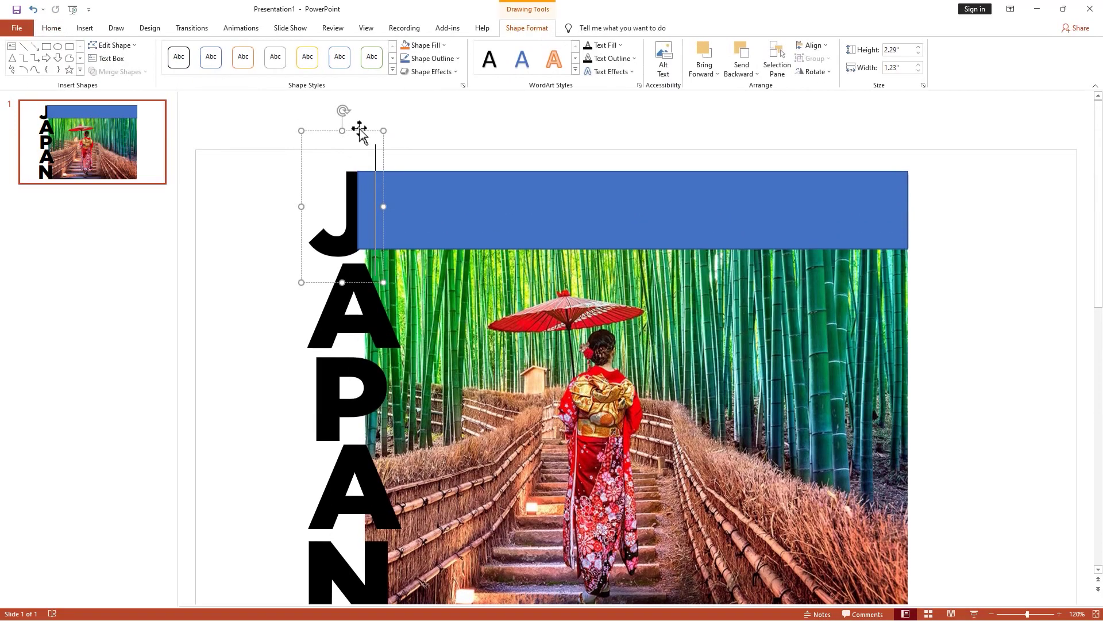
right_click(359, 128)
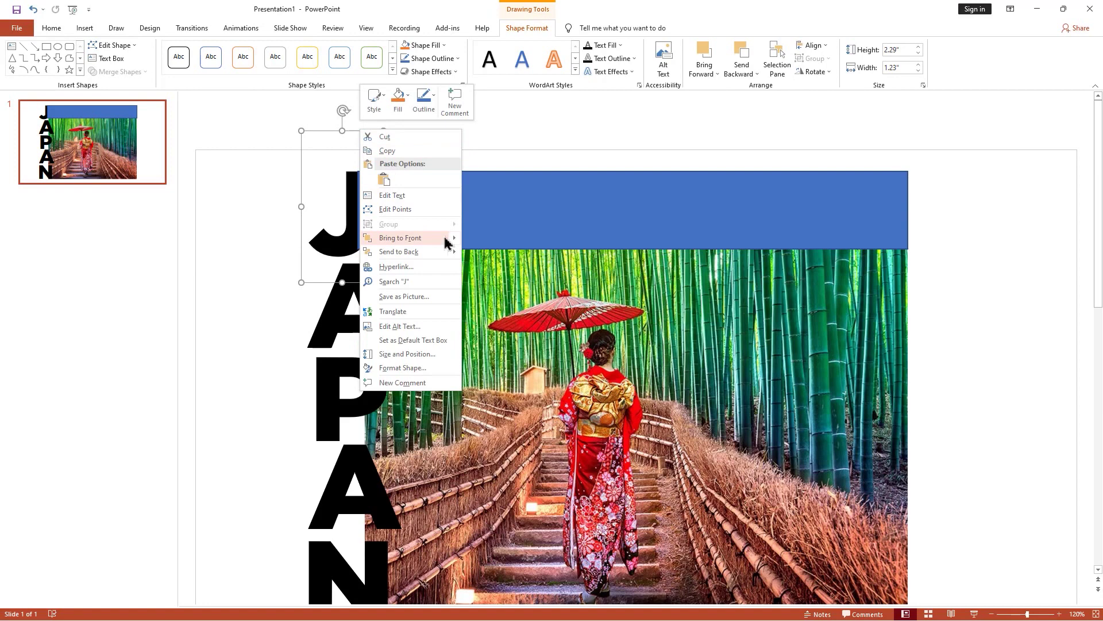
left_click(447, 238)
left_click(407, 151)
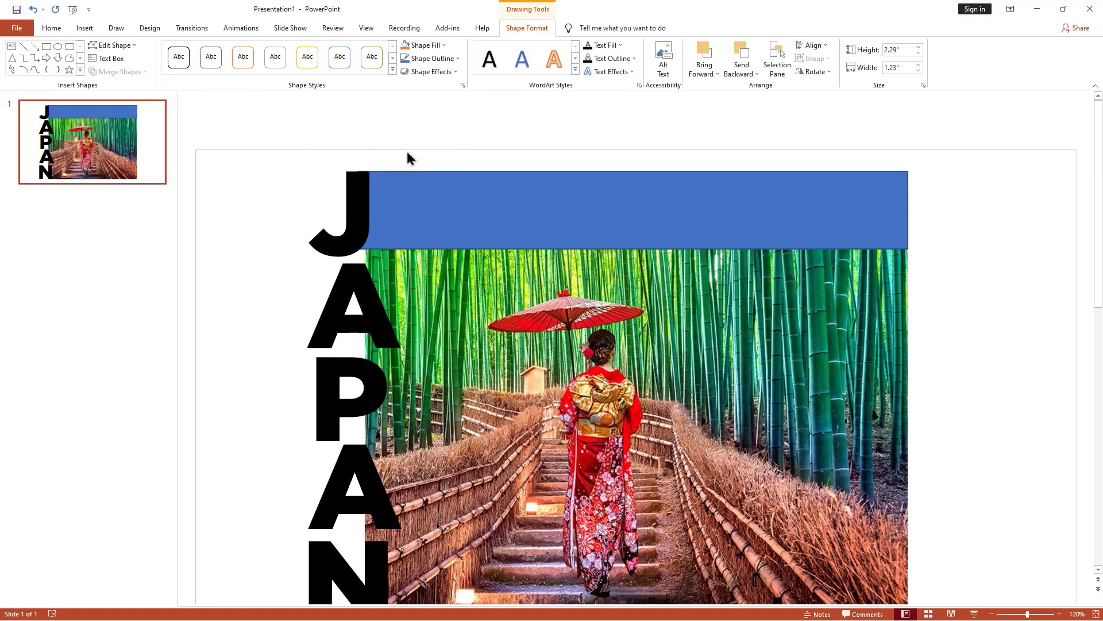
Step: Duplicate the top strip with Ctrl+D and place the copy just below it beside the A
scroll(506, 200, "down", 2)
left_click(470, 137)
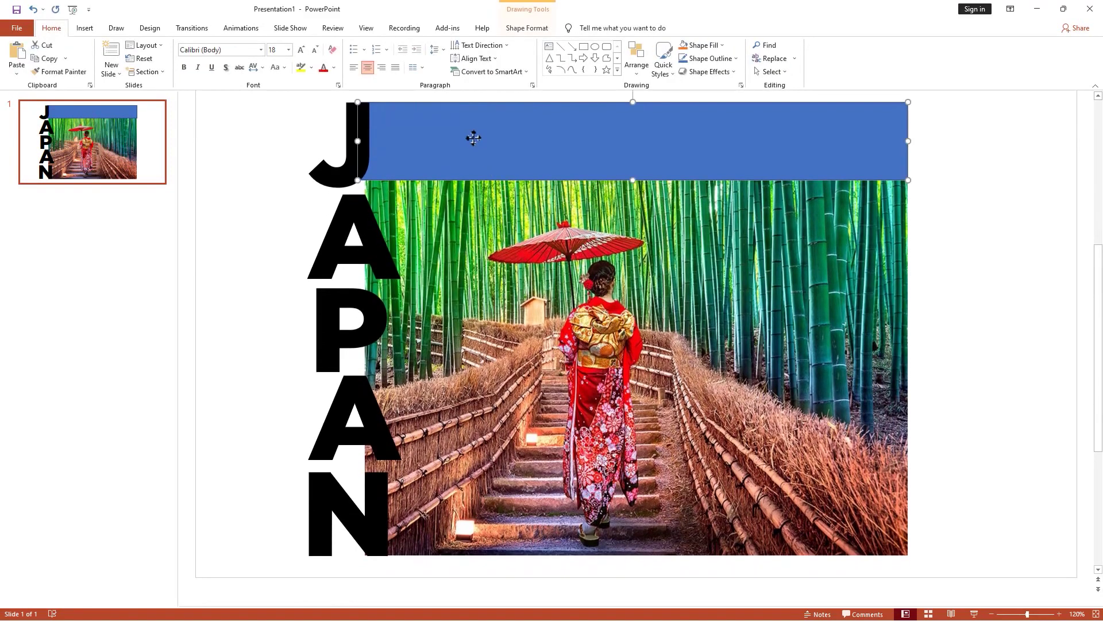
key("ctrl+d")
left_click_drag(464, 151, 469, 236)
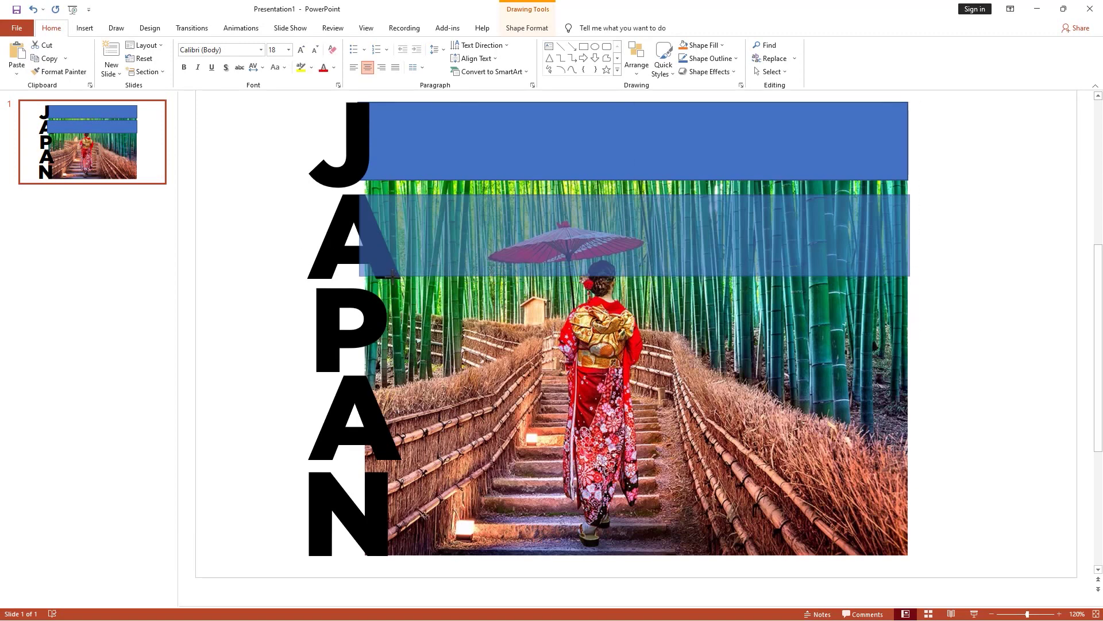
left_click_drag(391, 276, 391, 280)
scroll(390, 279, "up", 3)
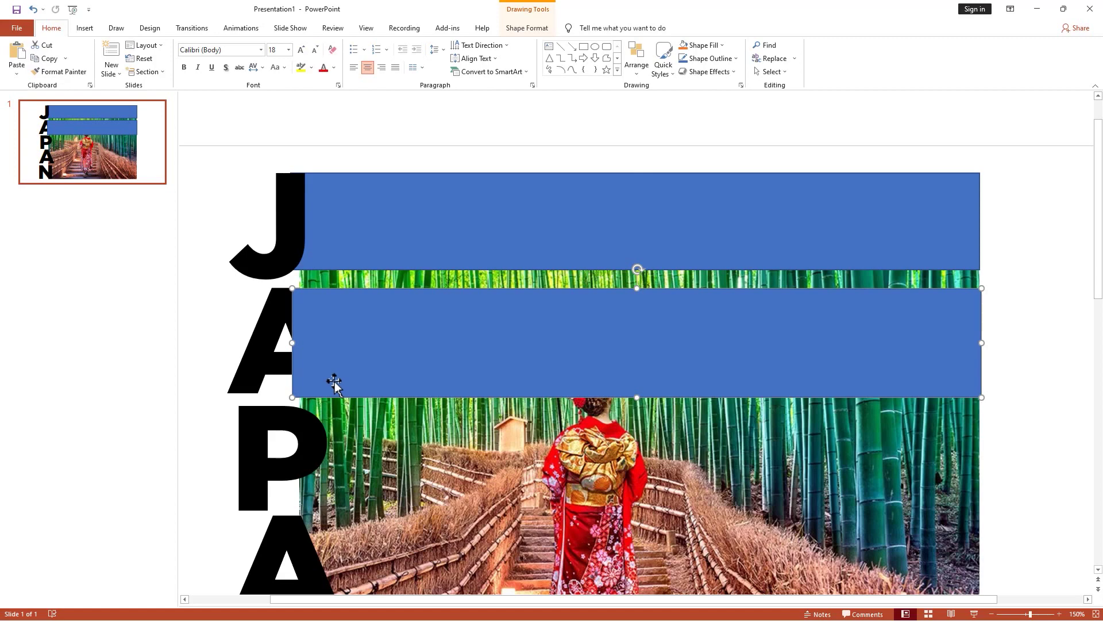
Step: Bring the lettering in front of the second strip and raise that strip's bottom edge slightly
left_click(271, 348)
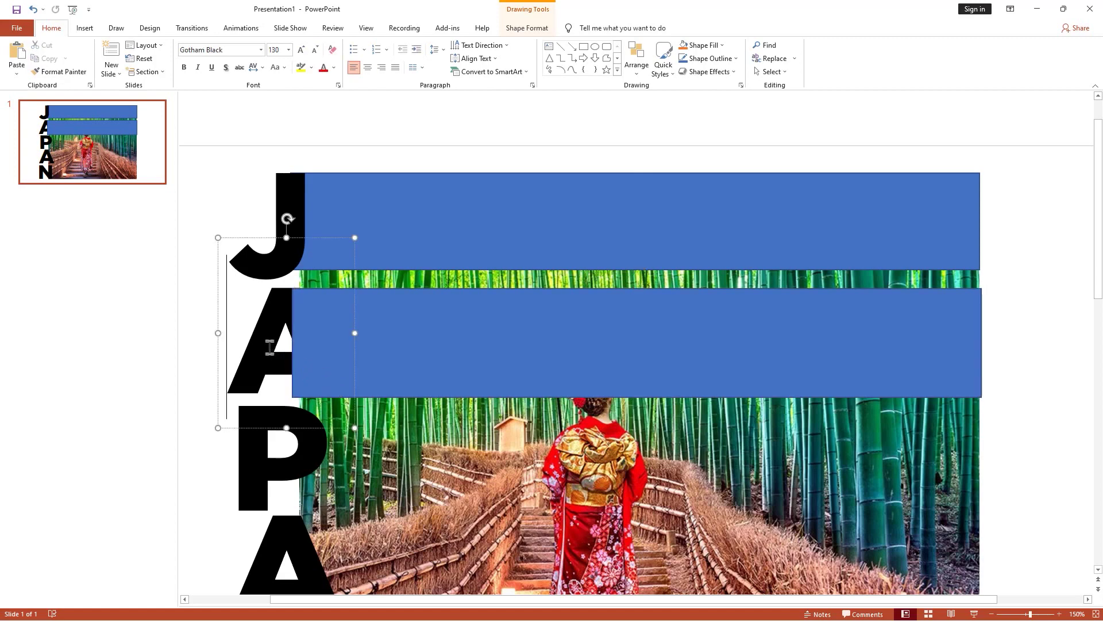
right_click(217, 306)
key("Escape")
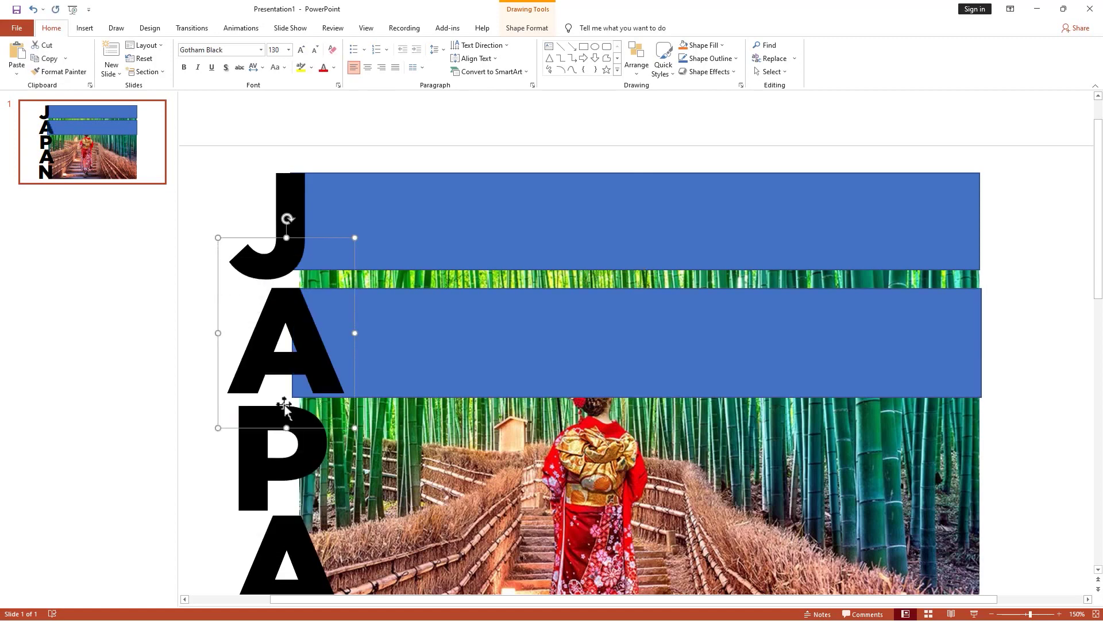
left_click(641, 397)
left_click_drag(639, 398, 638, 392)
left_click(218, 291)
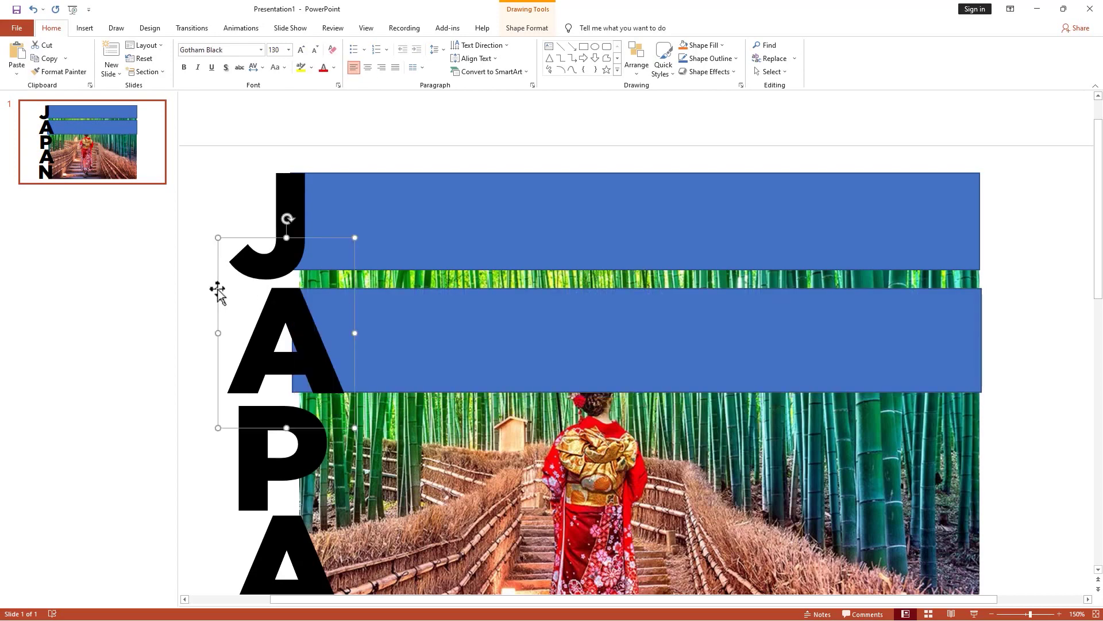
Step: Place a third strip beside the P and align it with the strips above
scroll(525, 298, "down", 3)
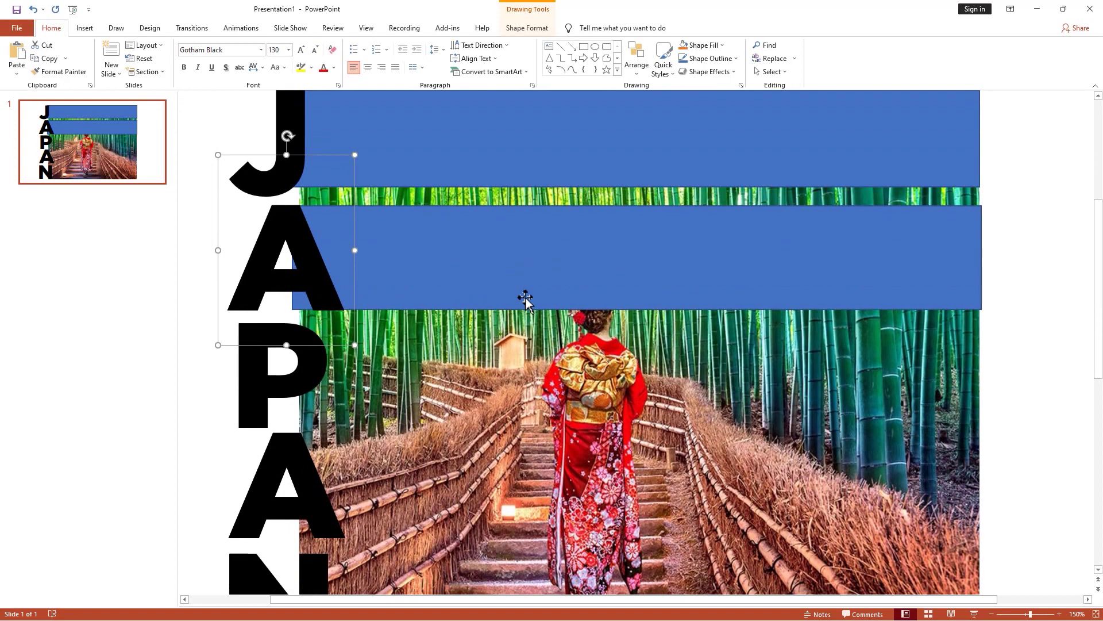
scroll(526, 298, "down", 2)
scroll(526, 297, "down", 3)
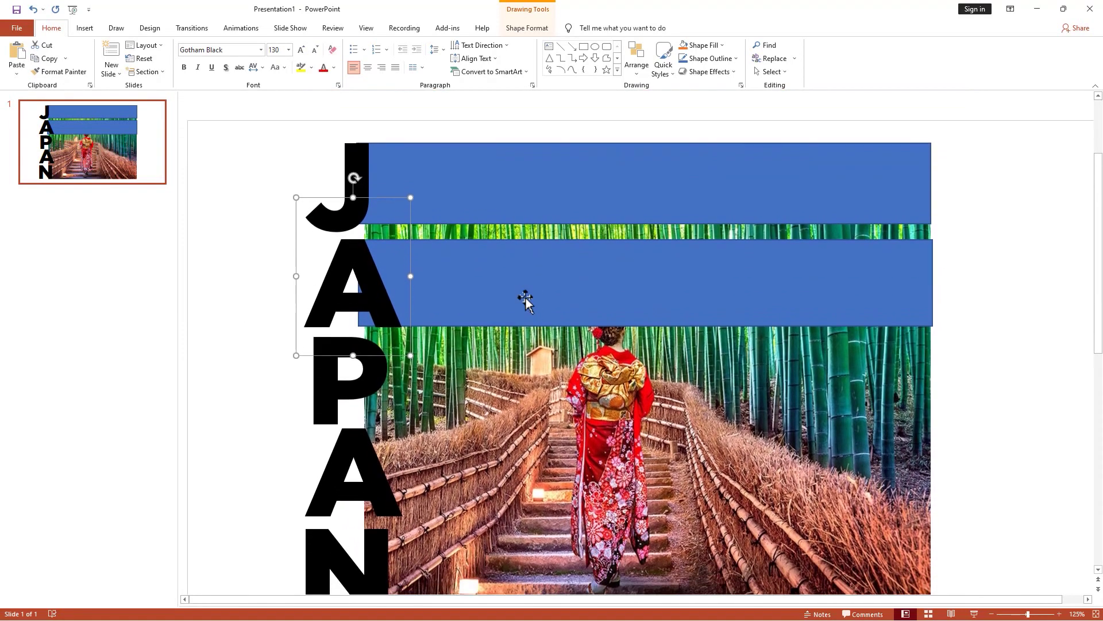
left_click(510, 236)
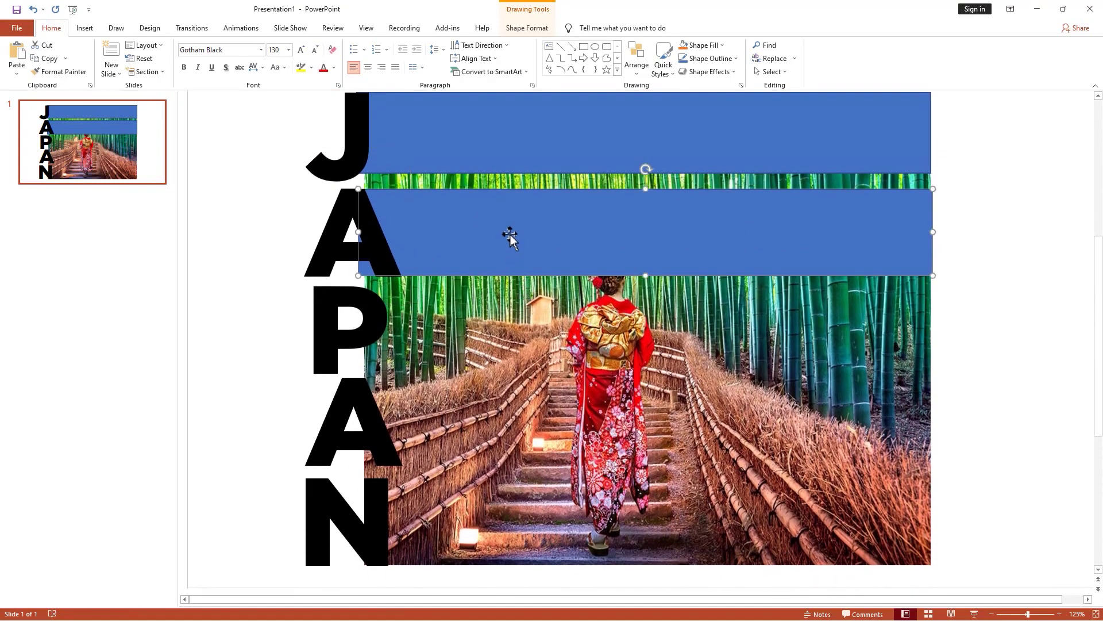
left_click_drag(512, 251, 517, 347)
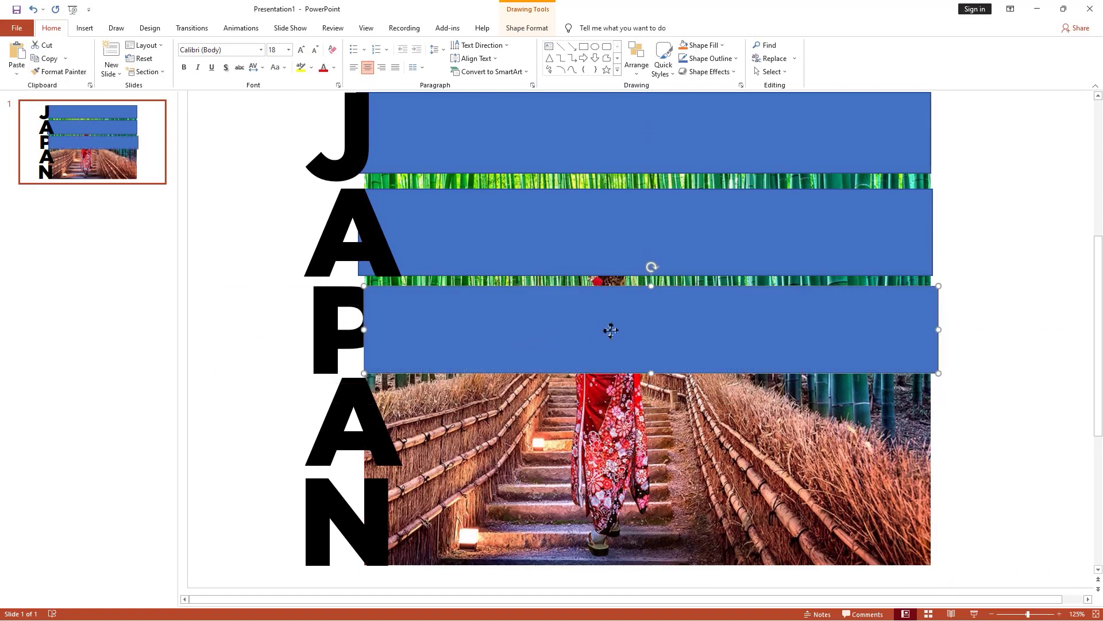
left_click_drag(605, 330, 601, 328)
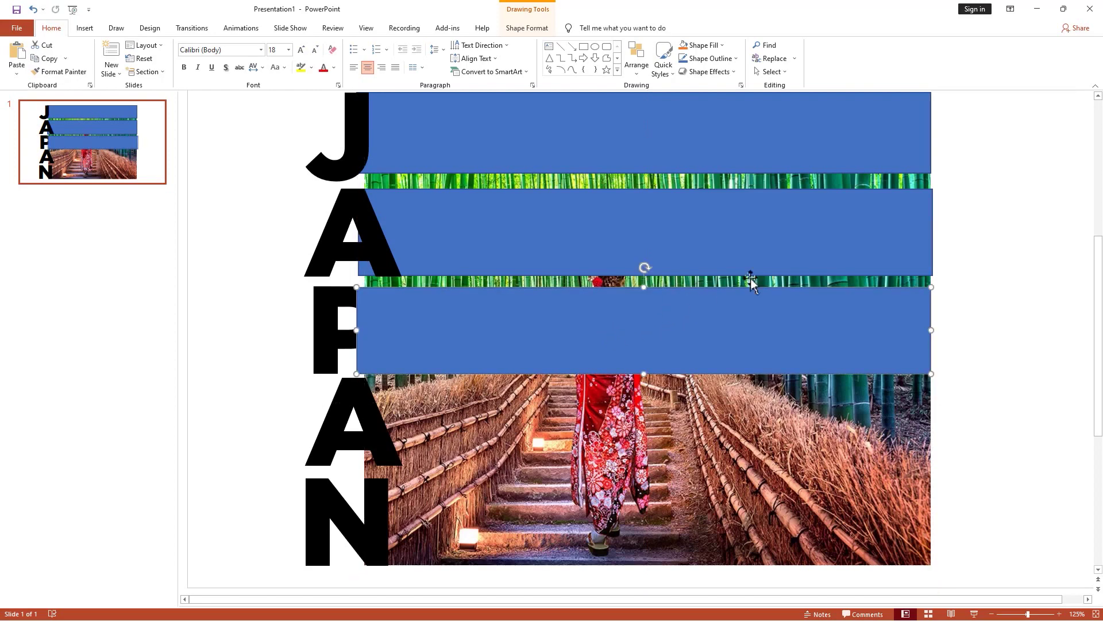
left_click(929, 218)
left_click_drag(932, 232, 931, 234)
left_click_drag(827, 360, 825, 363)
Step: Bring the P in front of the third strip and trim the strip's left end
left_click(327, 315)
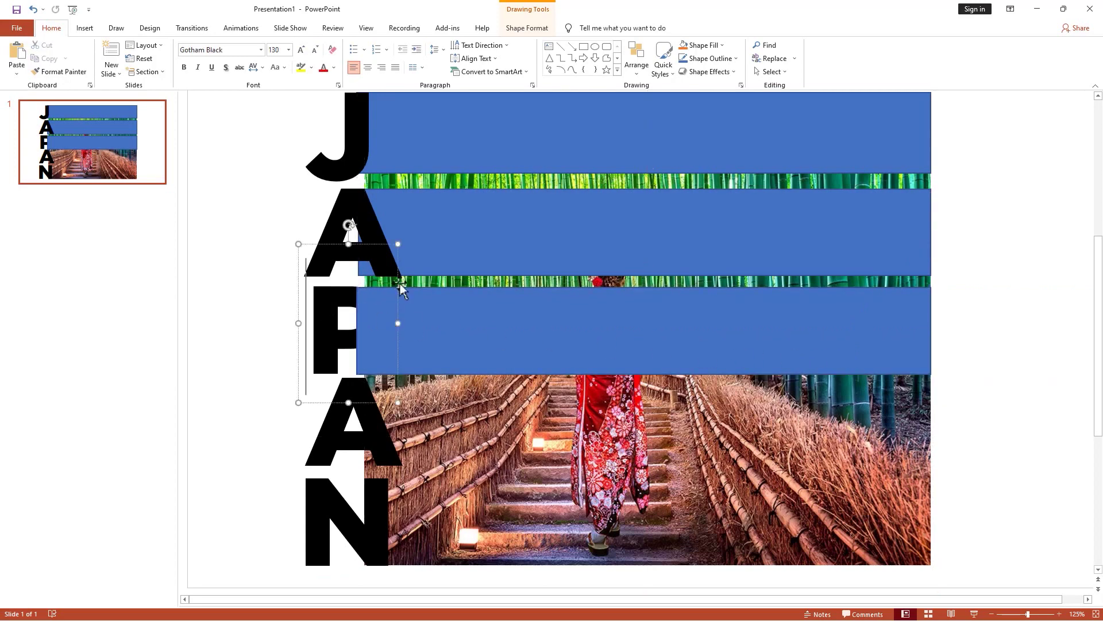
left_click(399, 283)
right_click(401, 290)
left_click(465, 390)
left_click(491, 318)
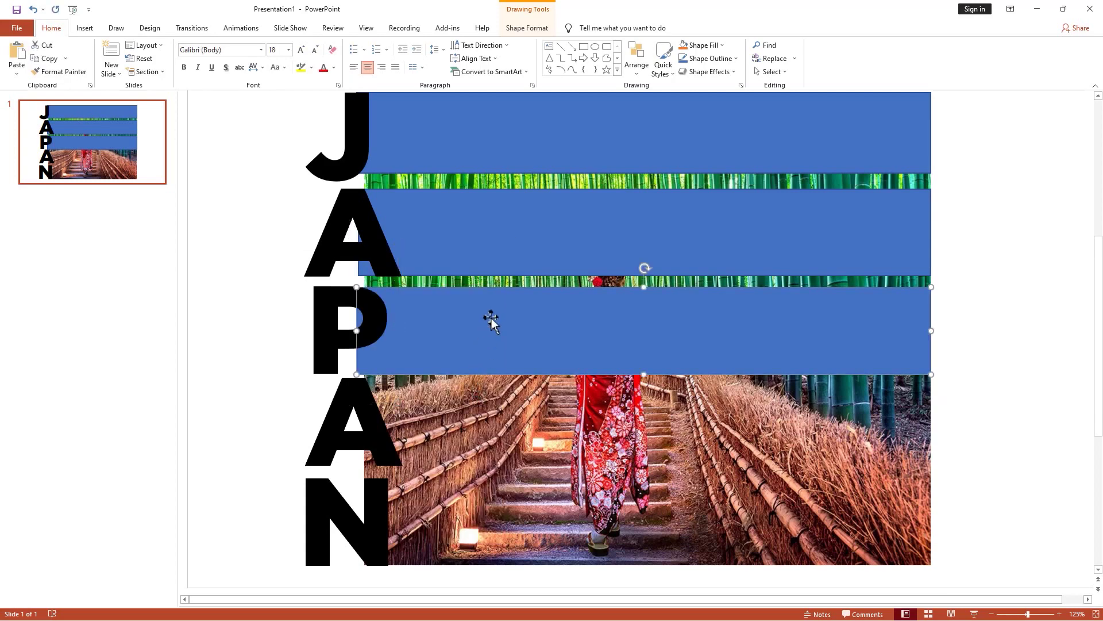
left_click_drag(356, 331, 364, 332)
left_click(266, 295)
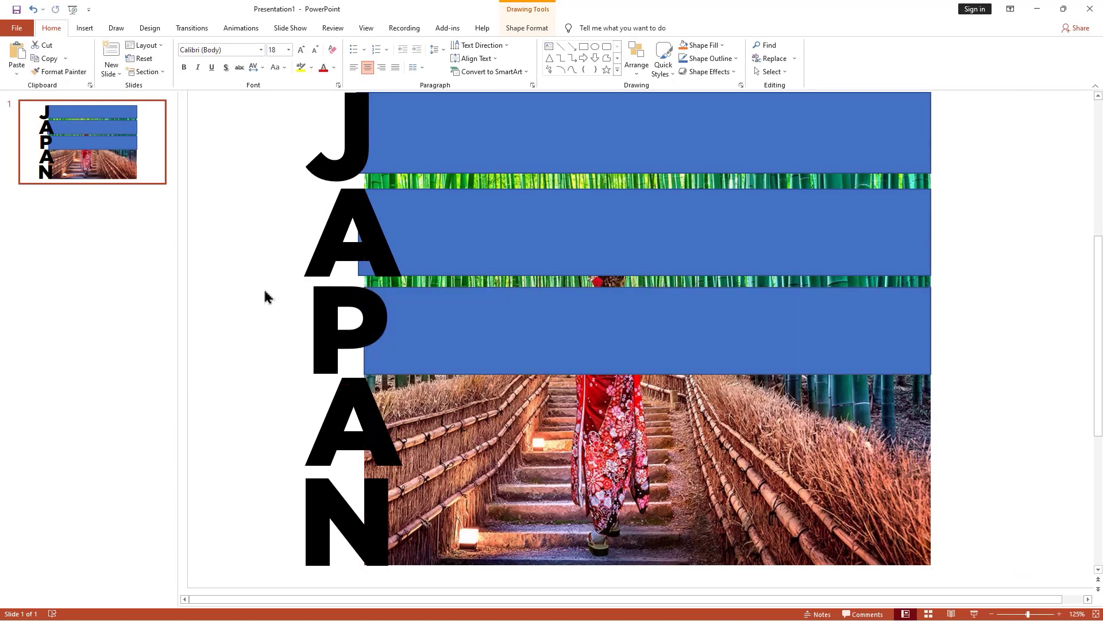
left_click(458, 321)
Step: Duplicate the third strip beside the second A and bring that A to the front
key("ctrl+d")
left_click_drag(468, 317, 438, 413)
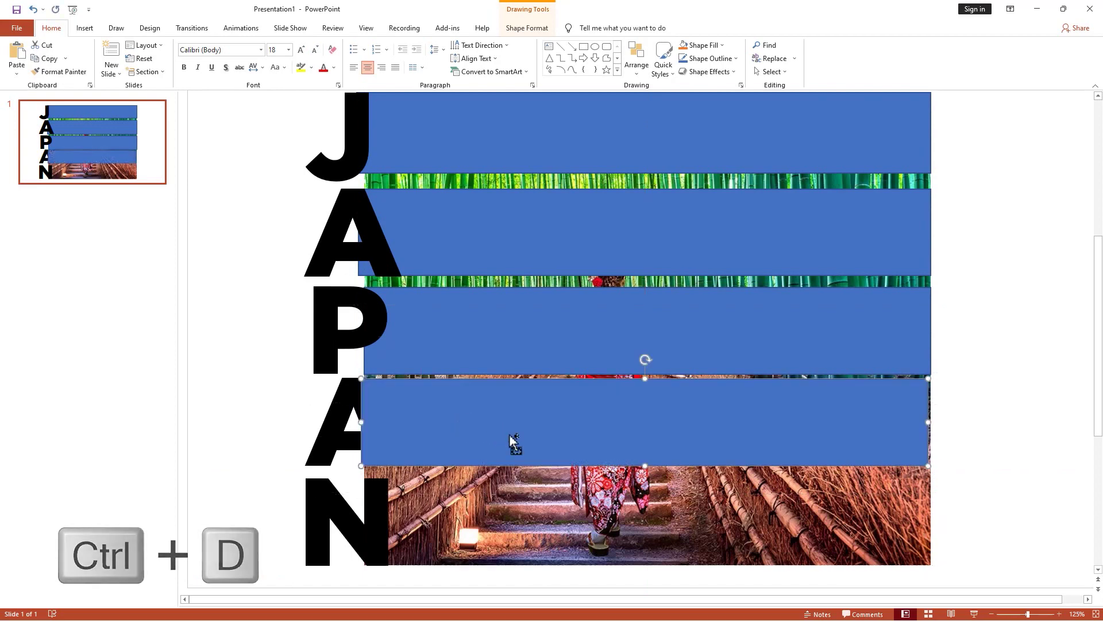
scroll(510, 443, "up", 2)
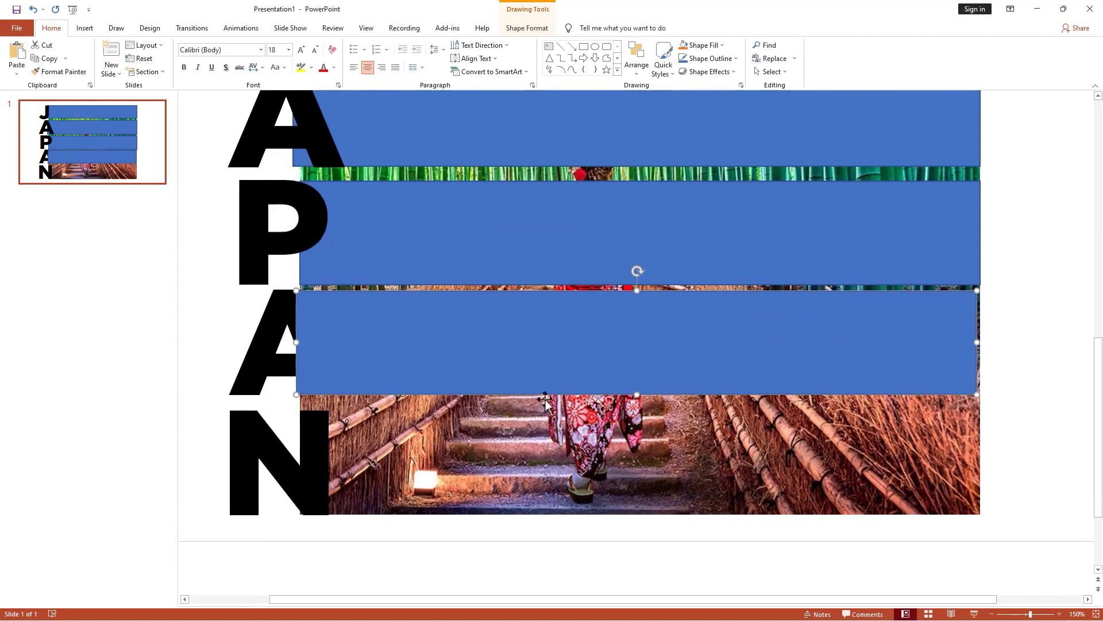
left_click(259, 333)
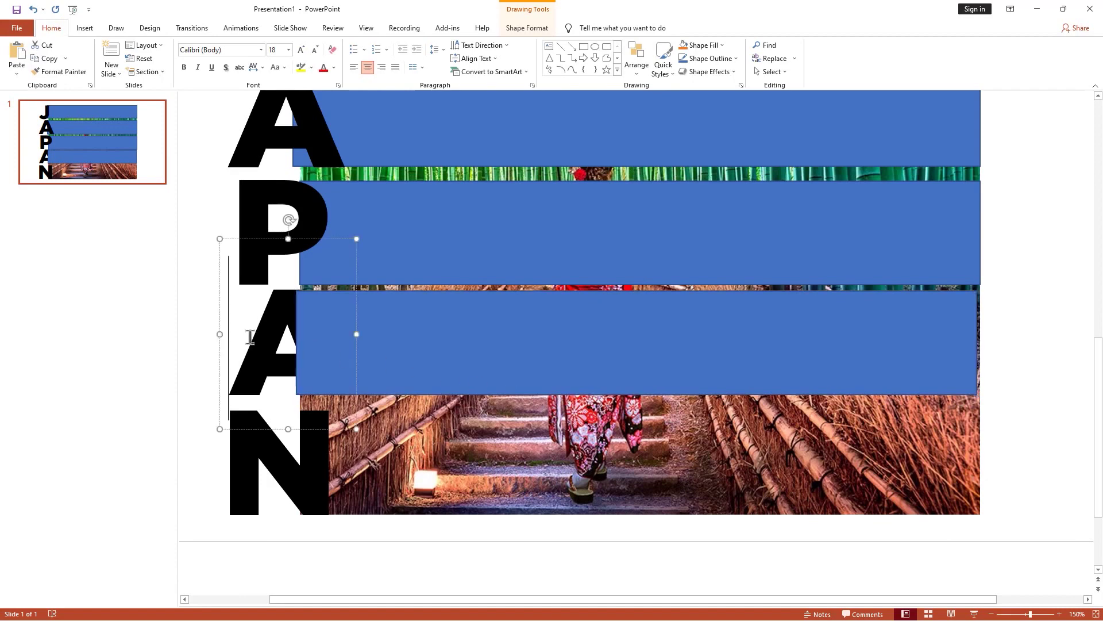
right_click(218, 312)
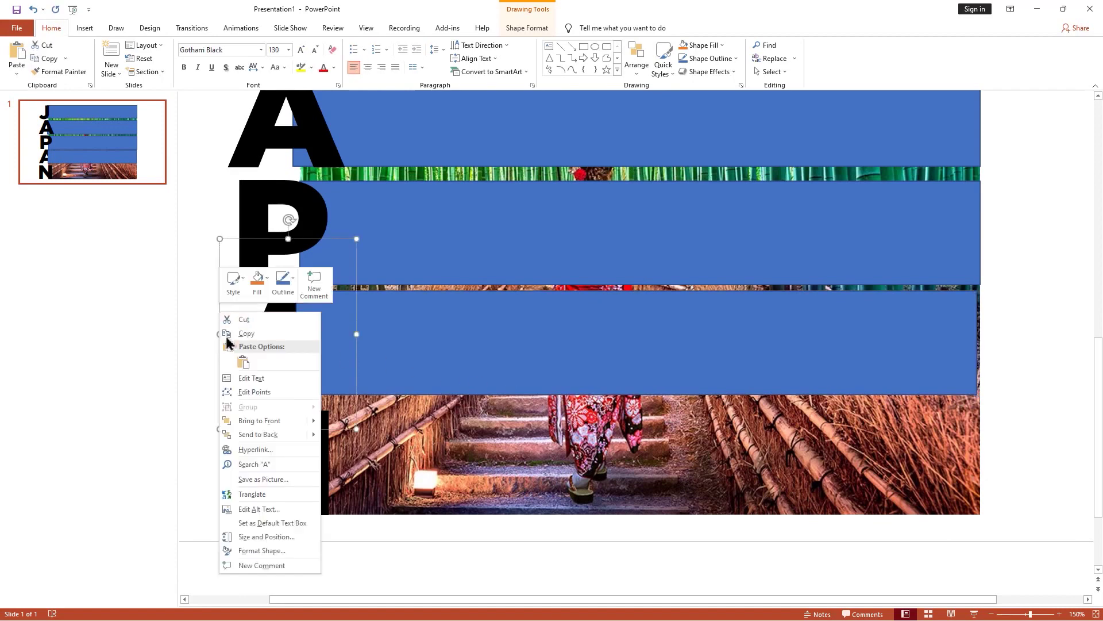
left_click(259, 420)
left_click(441, 343)
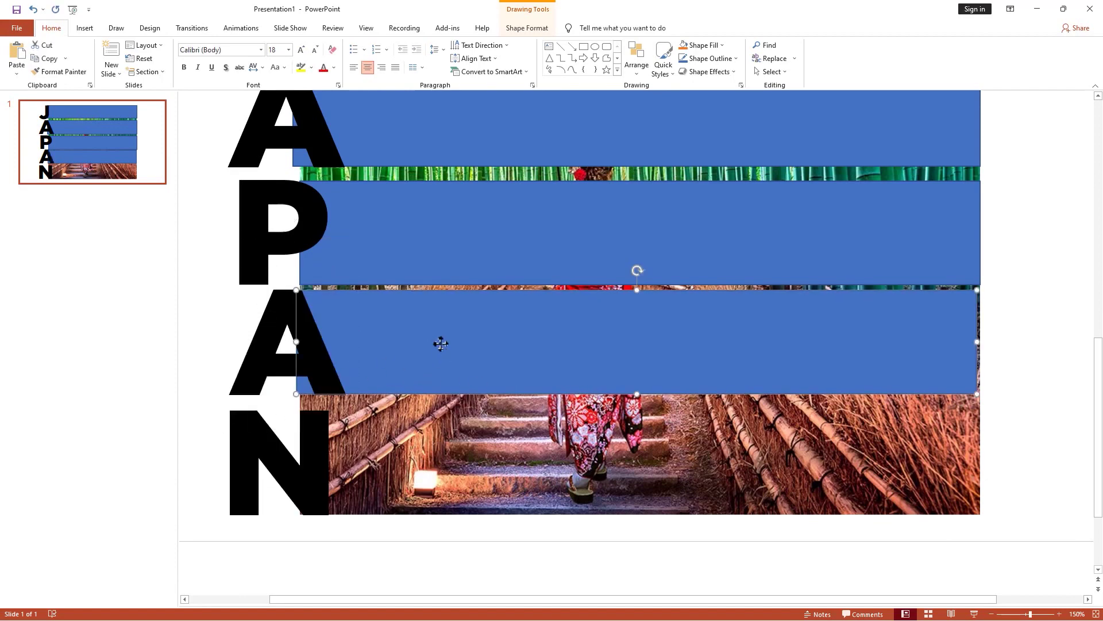
Step: Place a fifth strip beside the N and bring the N in front of it
key("Tab")
scroll(444, 348, "down", 3)
scroll(468, 361, "up", 1)
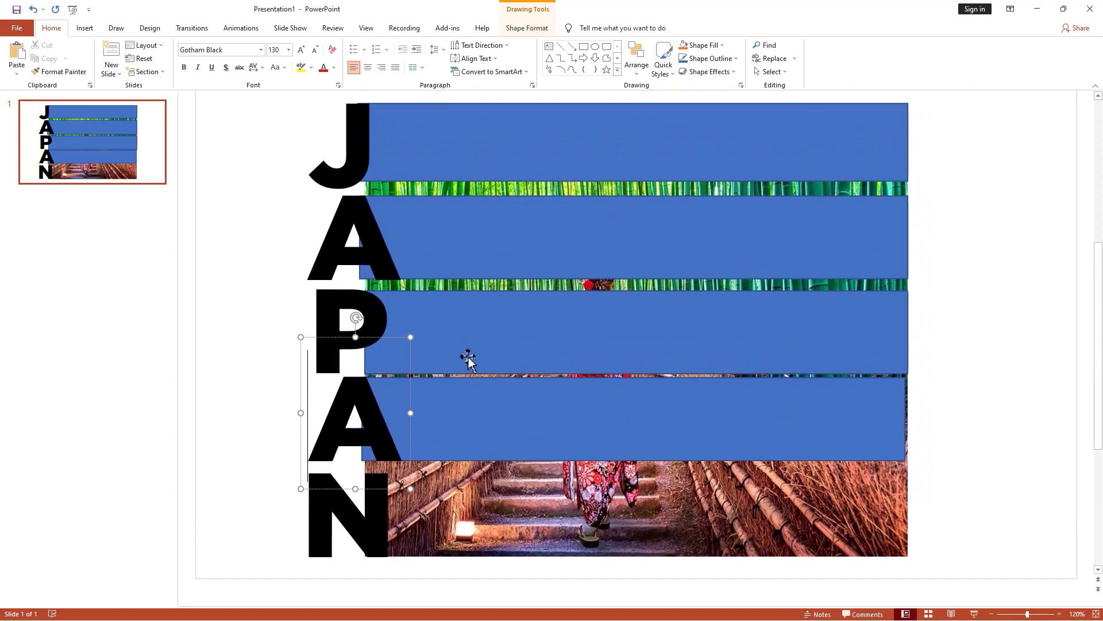
left_click_drag(441, 422, 459, 513)
left_click(366, 495)
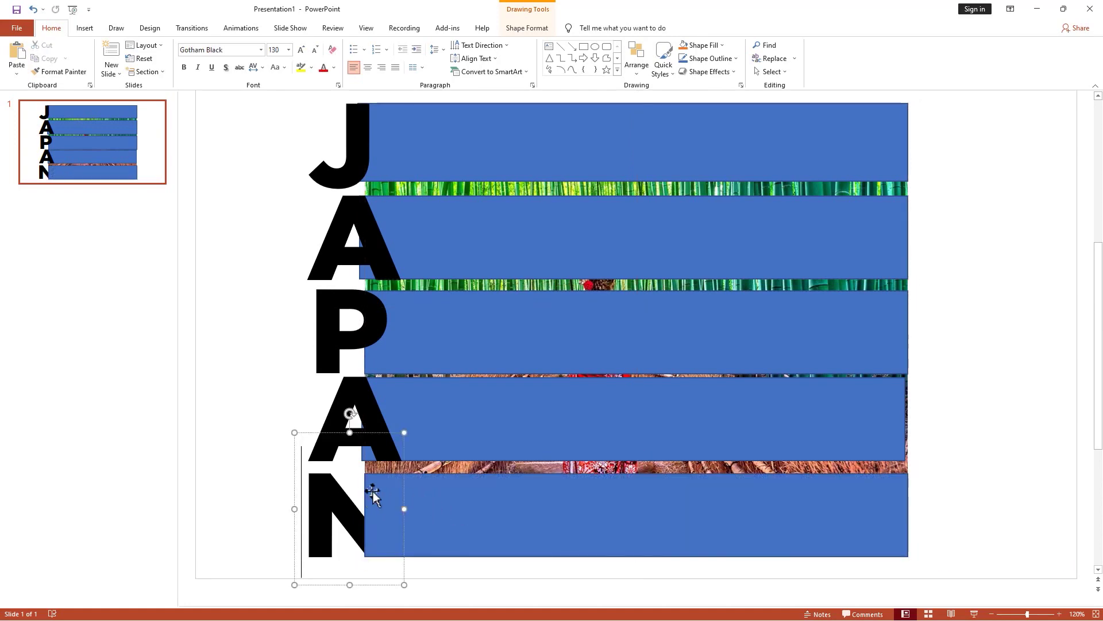
right_click(405, 487)
left_click(449, 335)
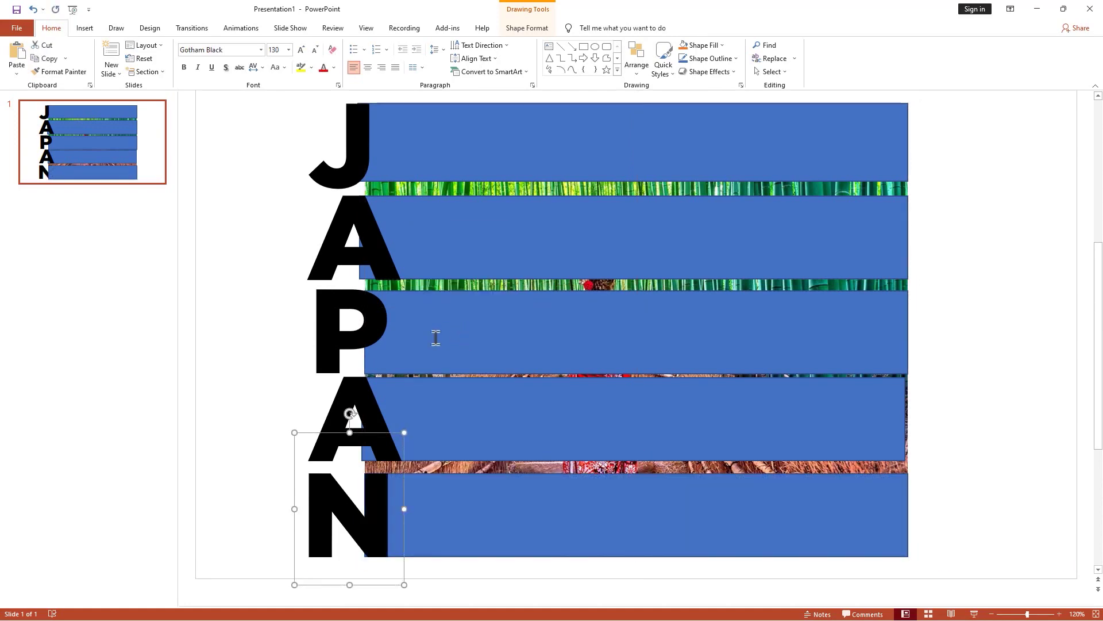
left_click(256, 380)
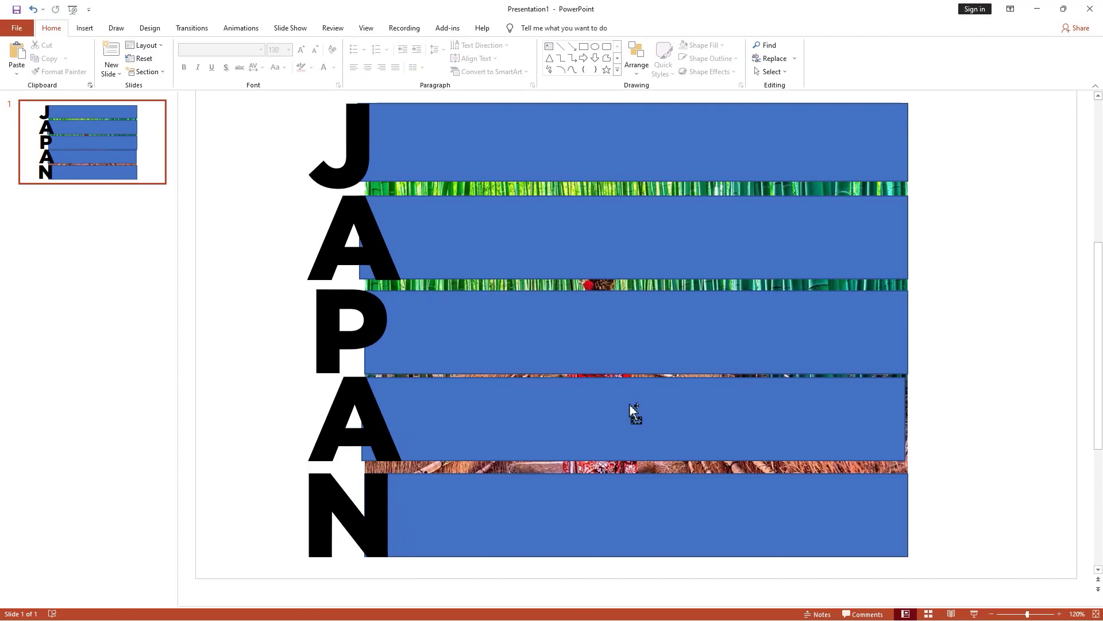
scroll(628, 419, "down", 4)
scroll(706, 451, "up", 3)
Step: Nudge the second A and its strip down to even the gaps
left_click_drag(307, 384, 926, 475)
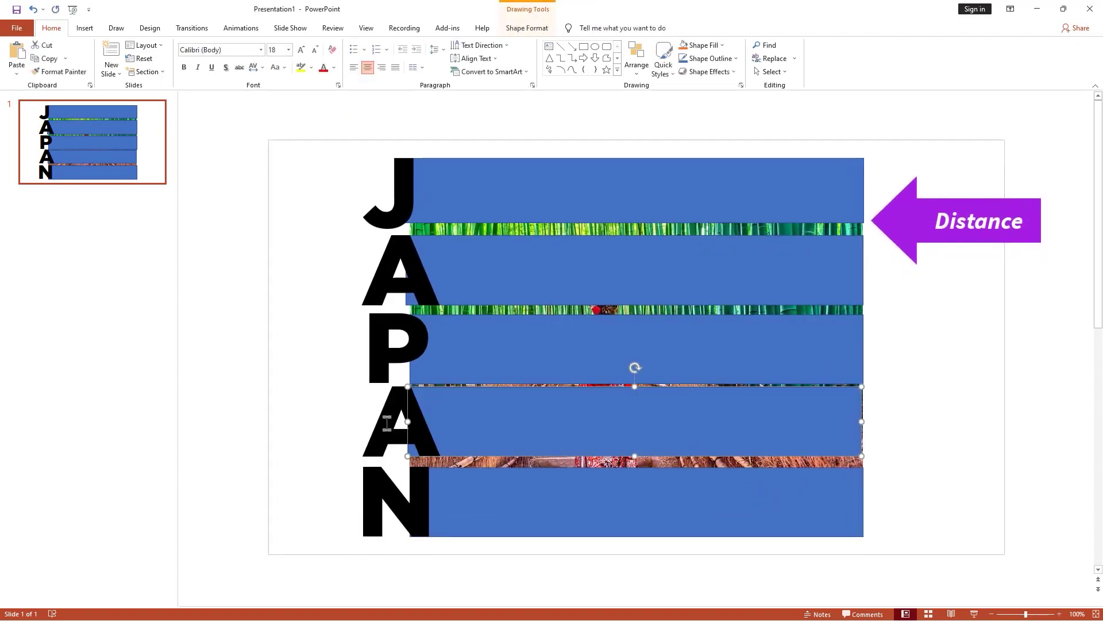
left_click(387, 424)
left_click(471, 423, "shift")
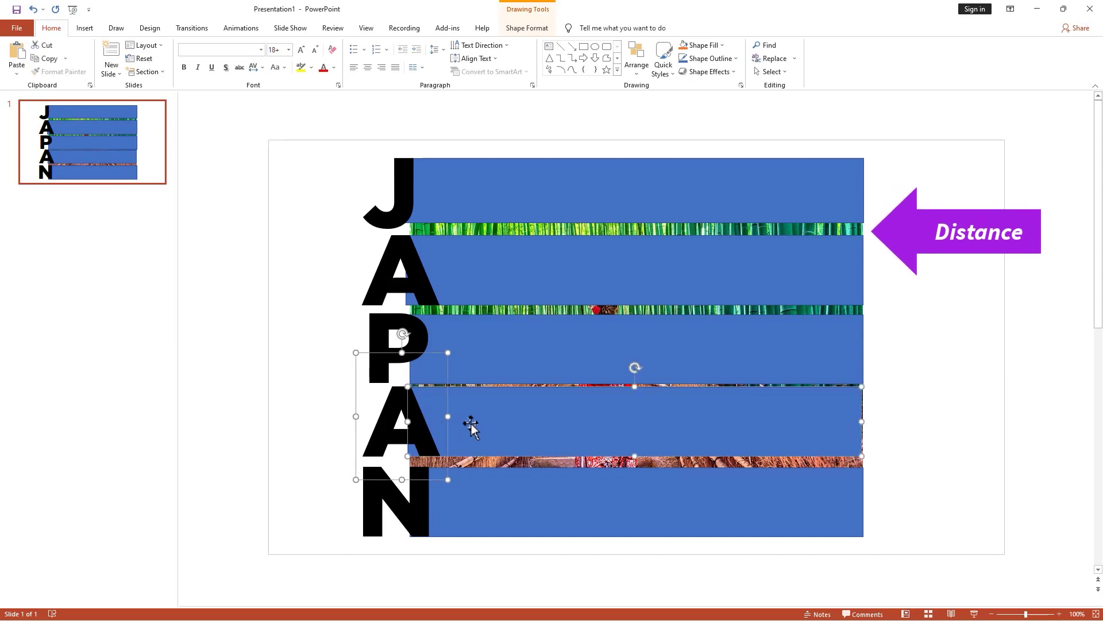
key("Down")
key("Down")
key("Down")
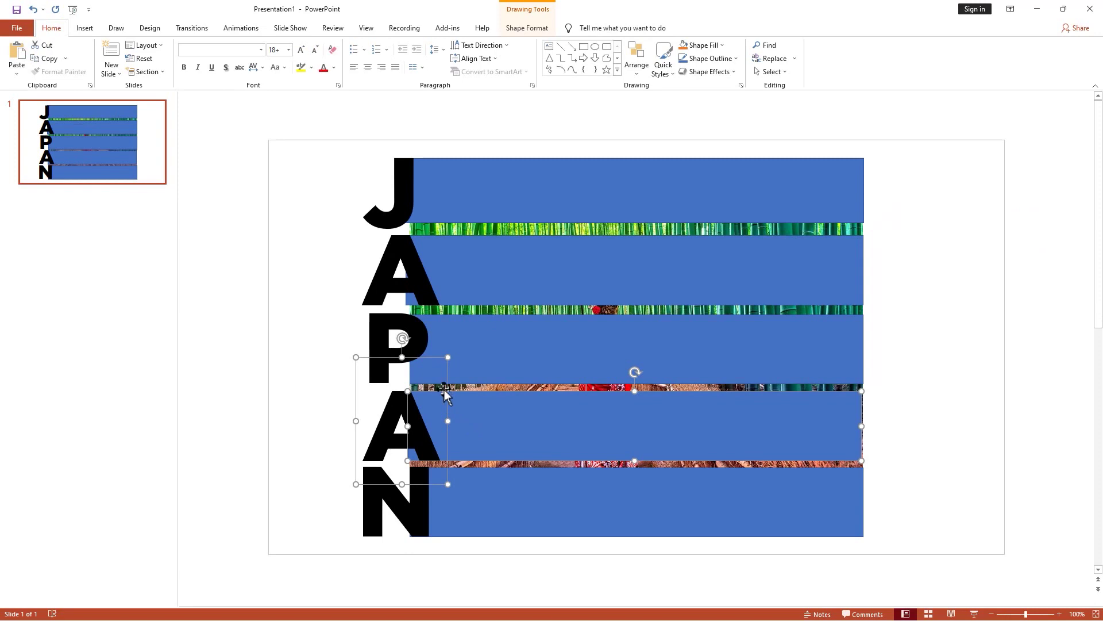
Step: Nudge the first A and its bar slightly down, then select the bamboo photo
left_click(400, 333)
left_click(492, 337, "shift")
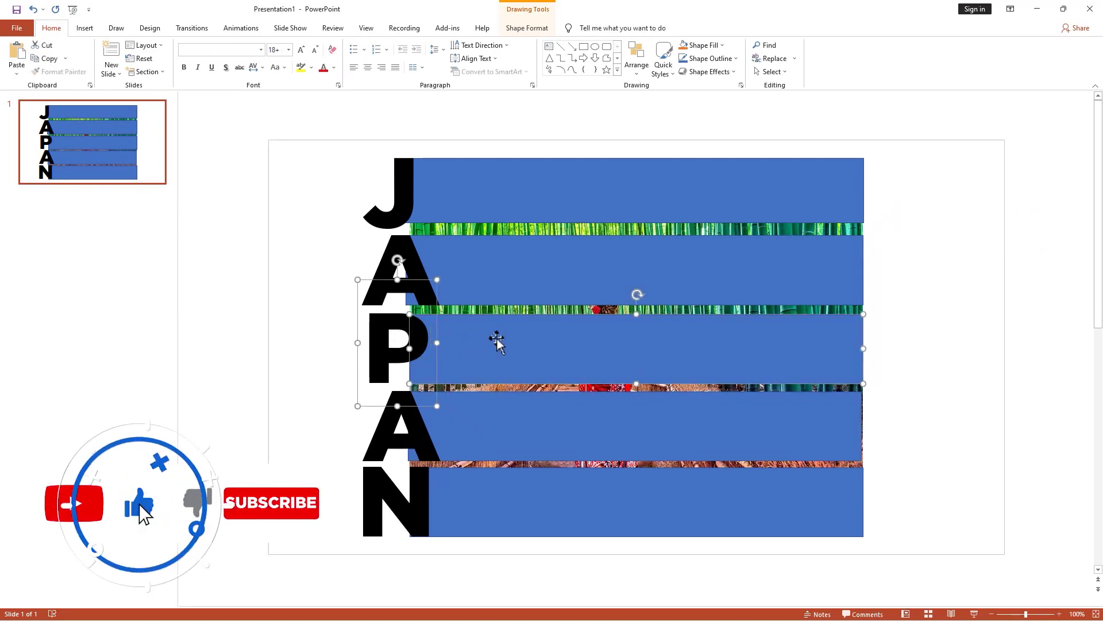
left_click(401, 178)
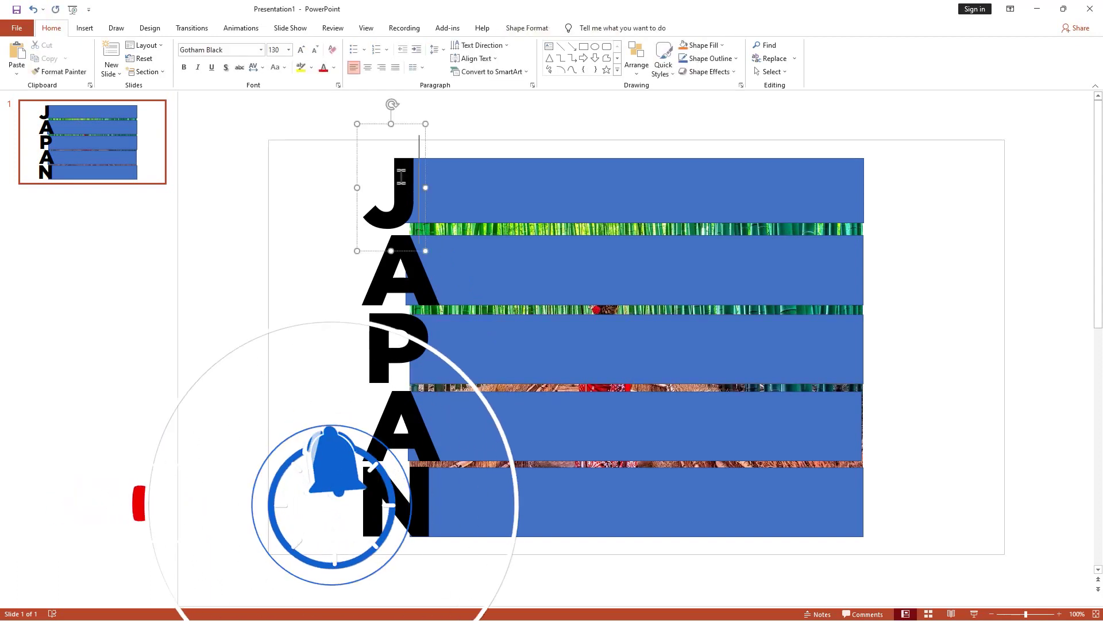
left_click(500, 181, "shift")
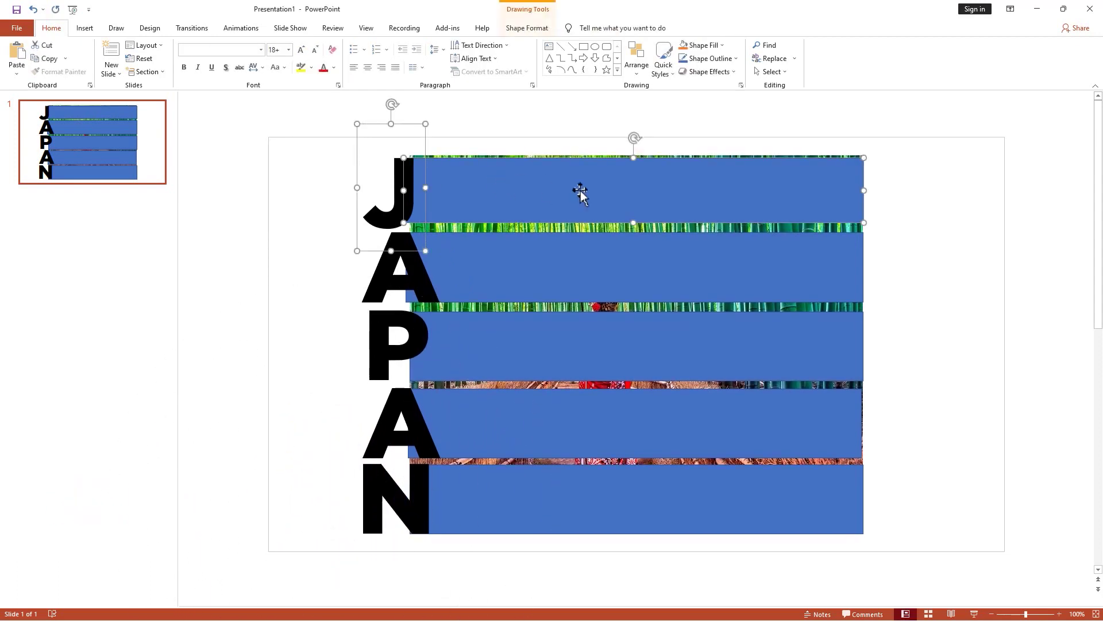
left_click(652, 294)
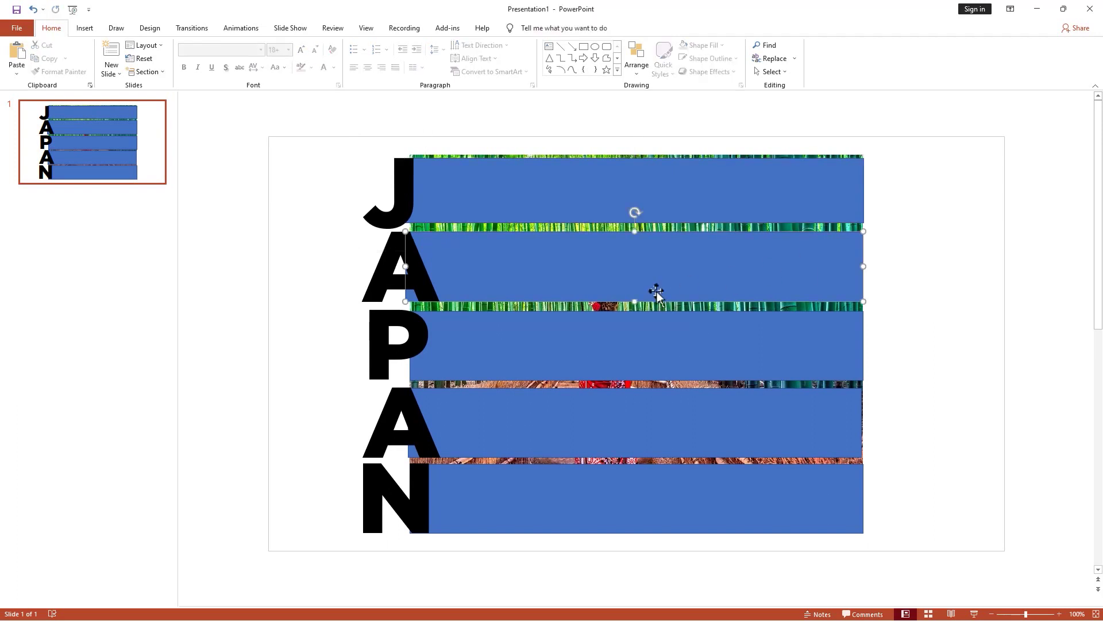
left_click(381, 275, "shift")
key("ctrl+Down")
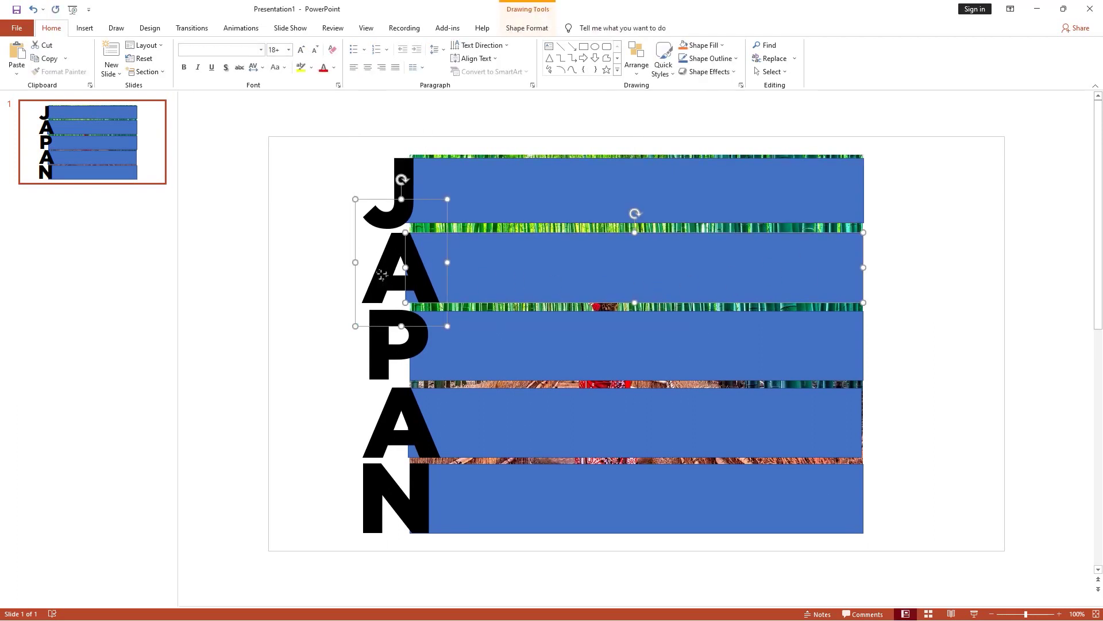
left_click(978, 290)
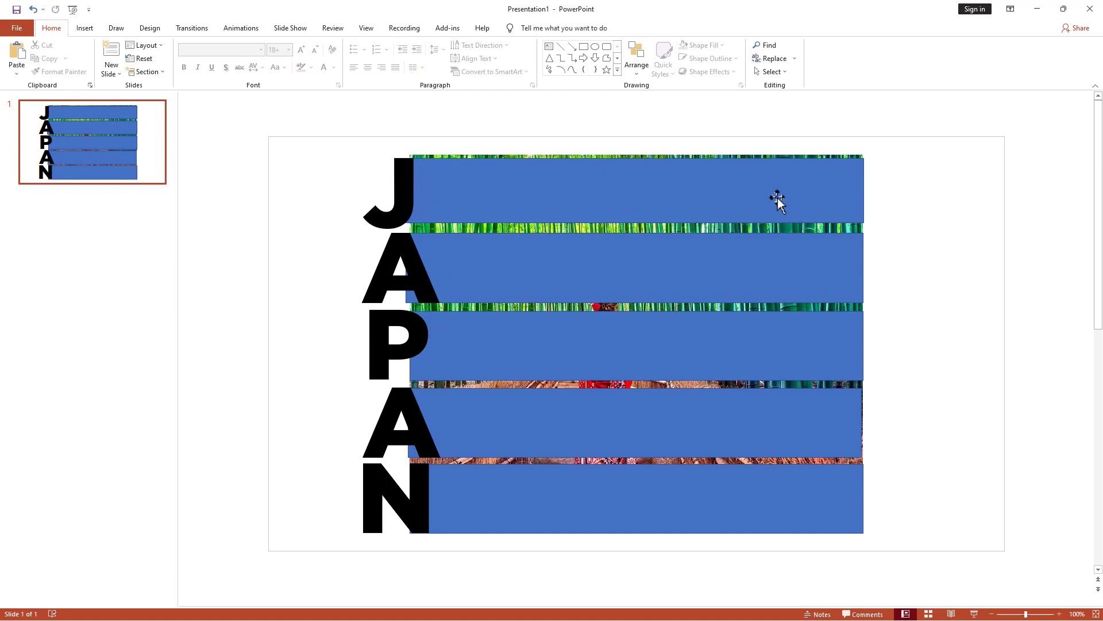
left_click(696, 162)
Step: Delete the bamboo photo and stretch the fourth bar to match the others' width
key("Delete")
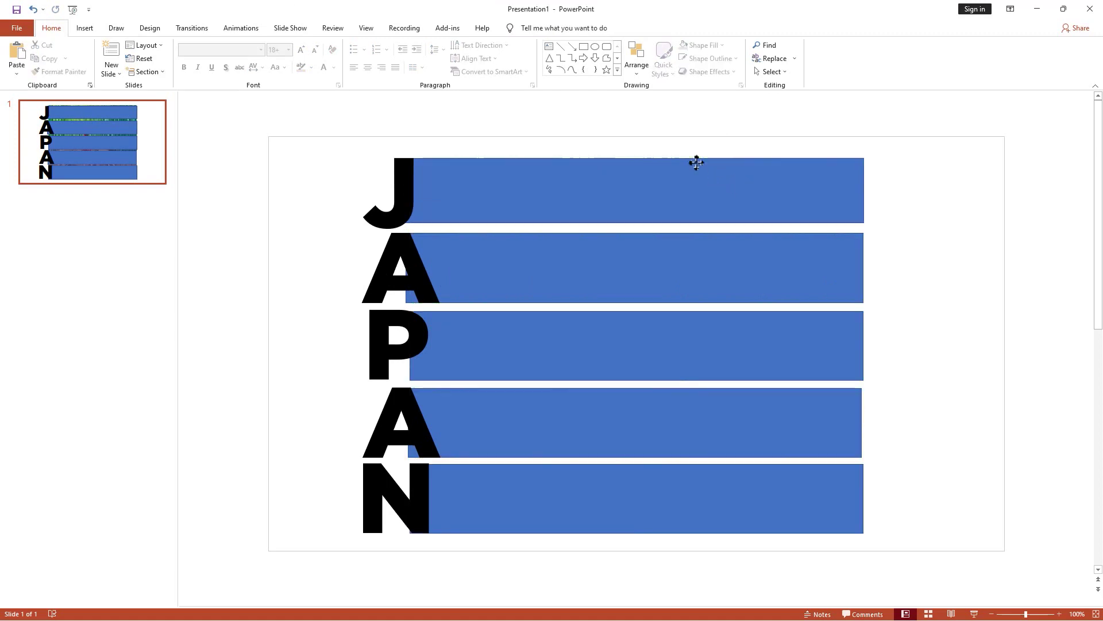
left_click(846, 405)
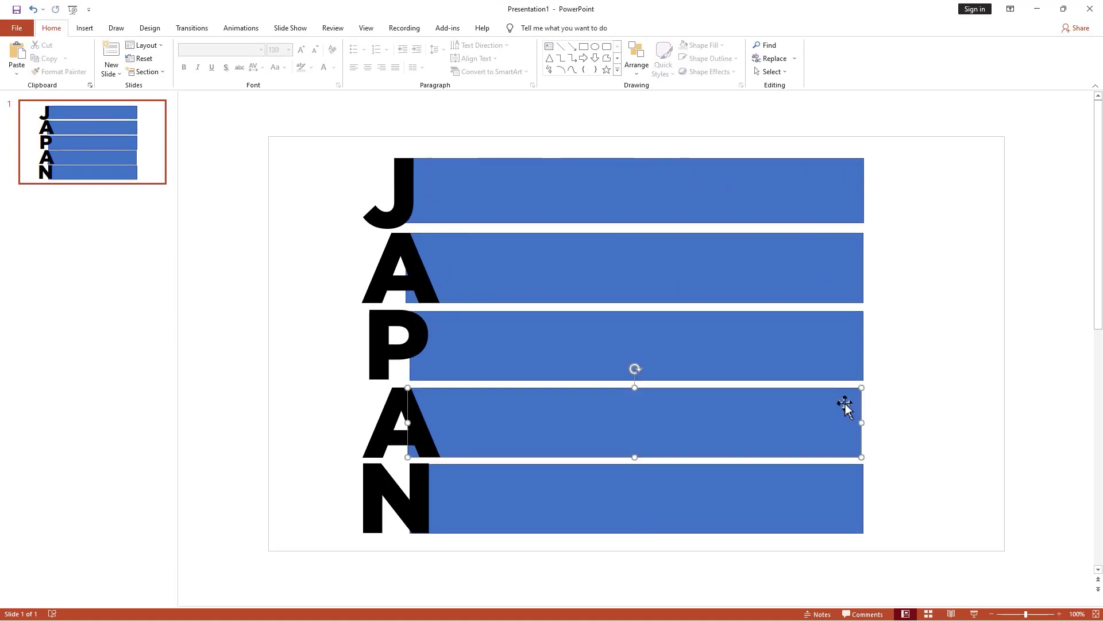
left_click_drag(861, 423, 864, 423)
left_click(882, 401)
scroll(878, 400, "down", 3)
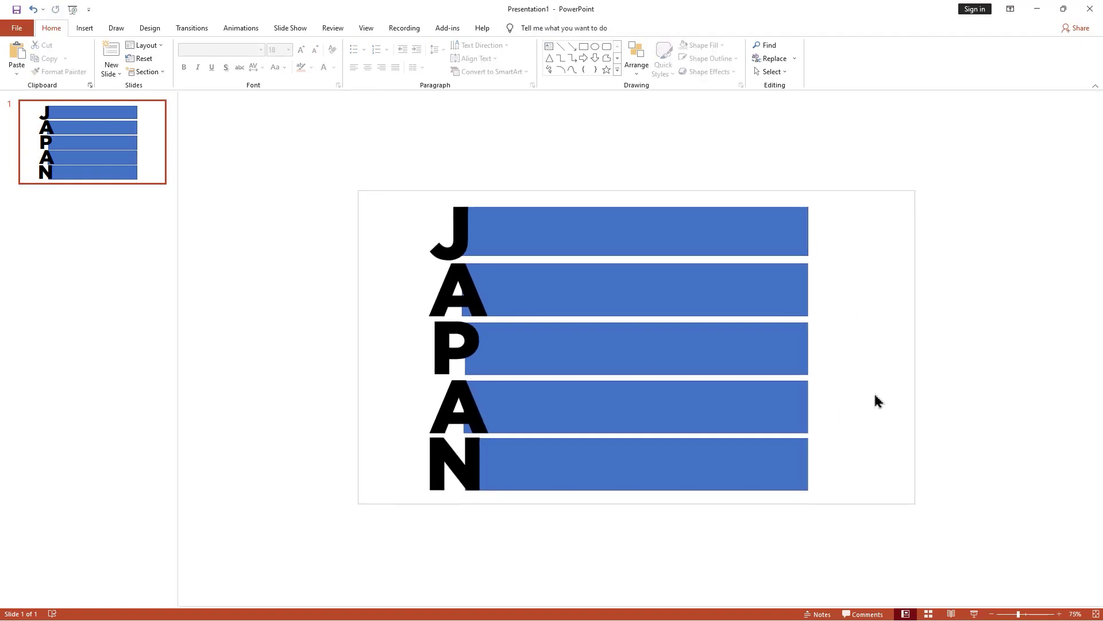
Step: Union all JAPAN letters and five bars into one 6.8" by 9.09" shape
left_click_drag(377, 178, 887, 536)
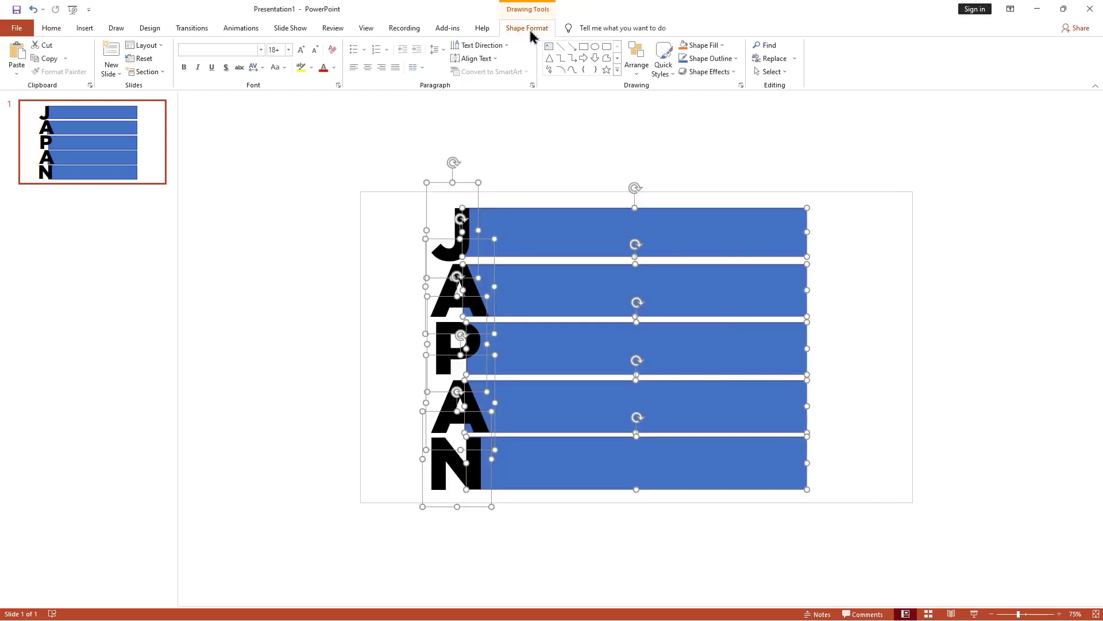
left_click(509, 34)
left_click(138, 72)
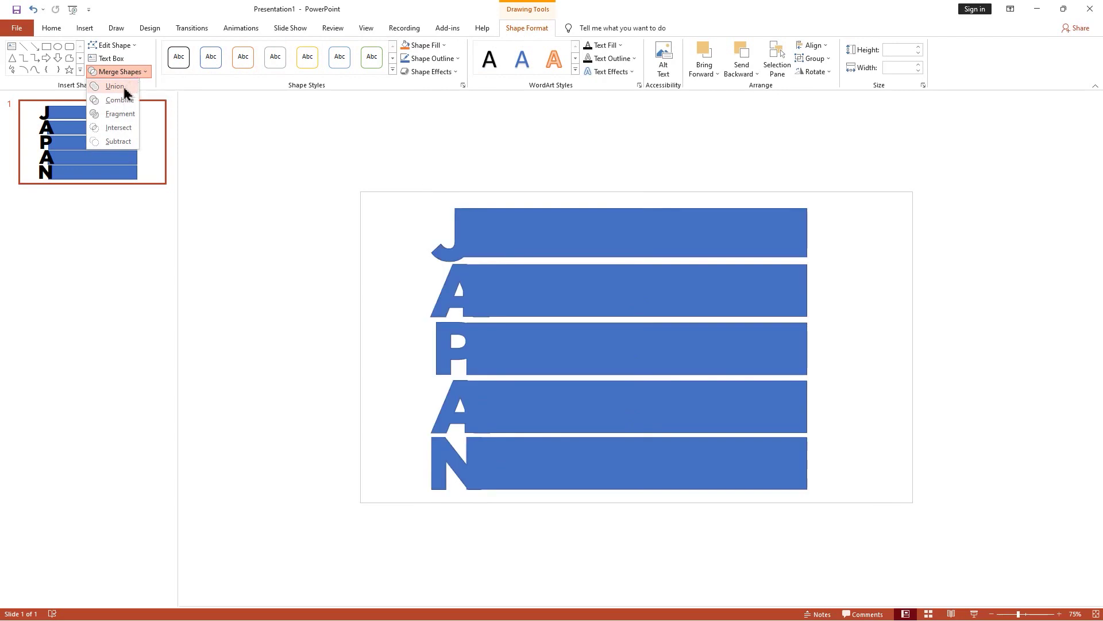
left_click(115, 86)
left_click(292, 124)
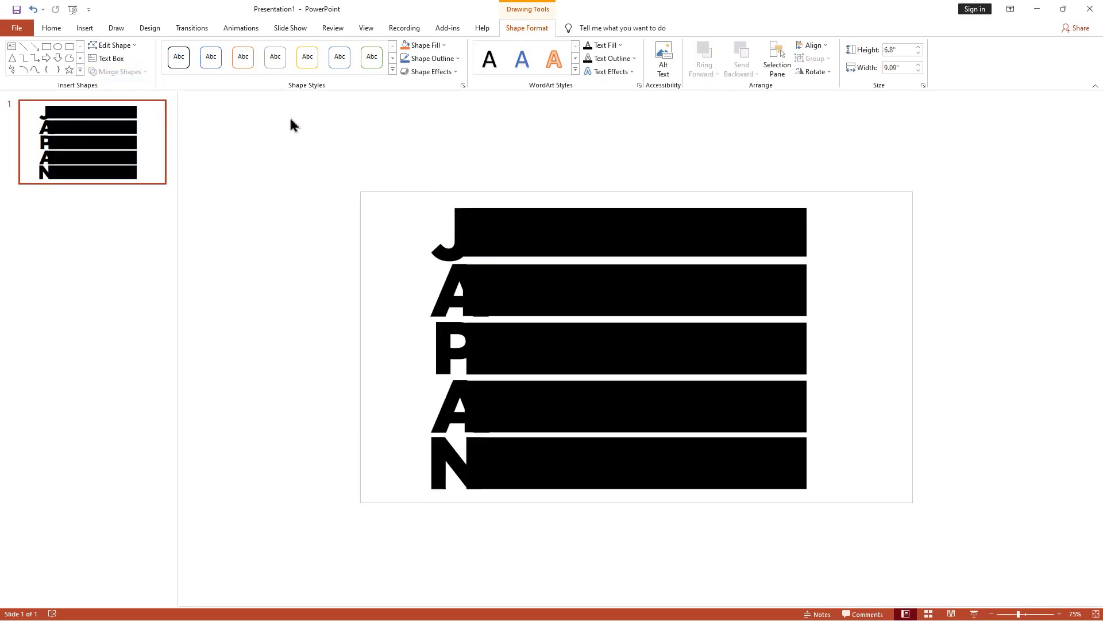
left_click(539, 224)
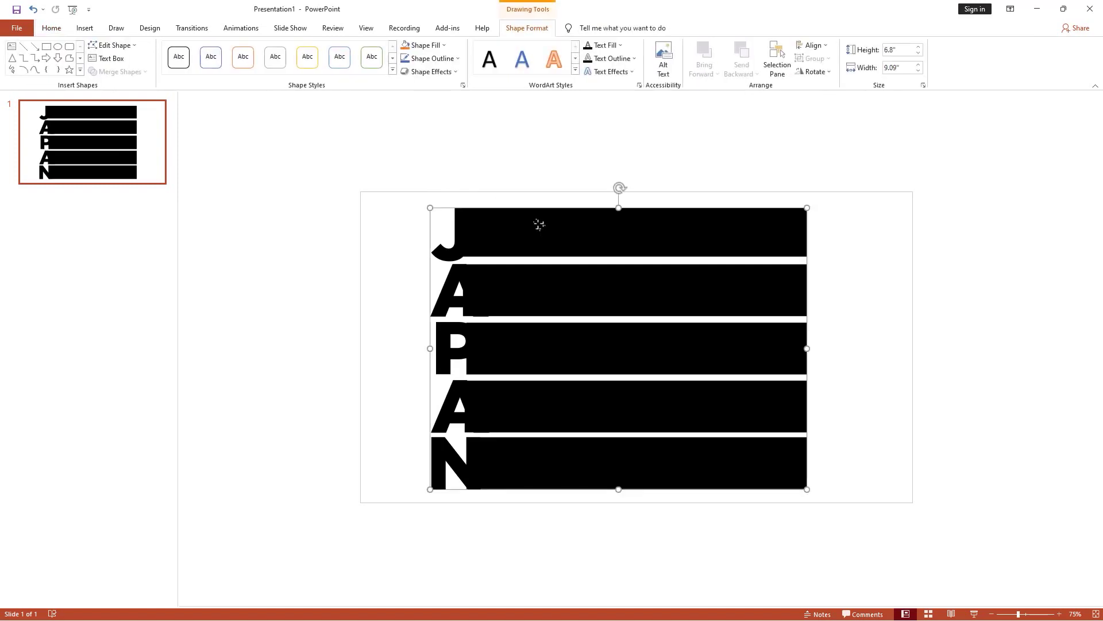
Step: Give the merged JAPAN shape a picture fill from the file Picture1
left_click(462, 86)
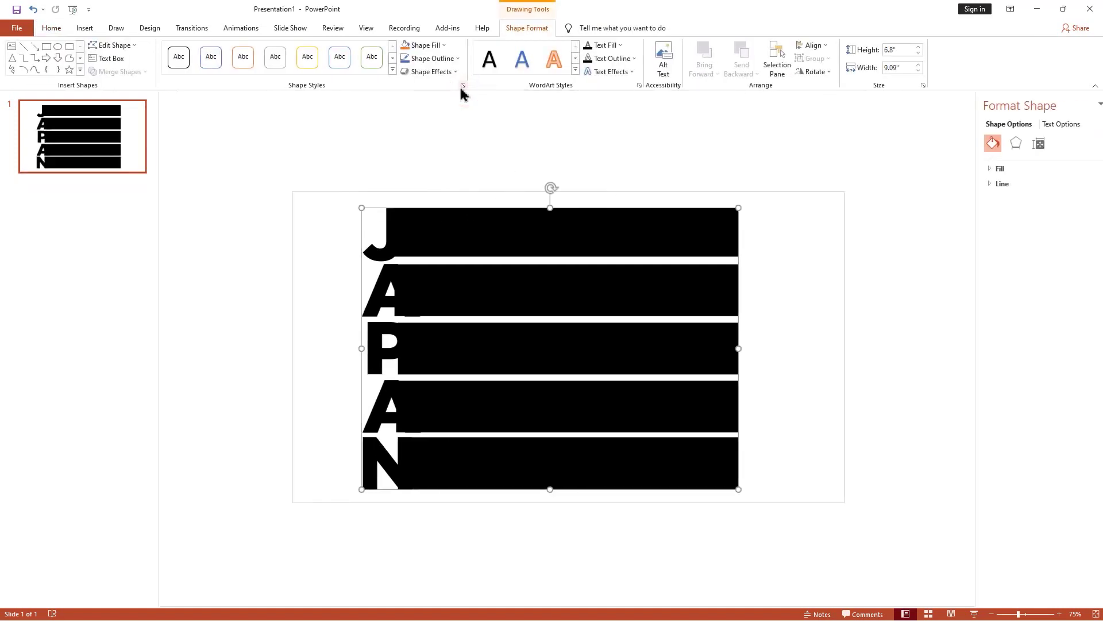
left_click(959, 170)
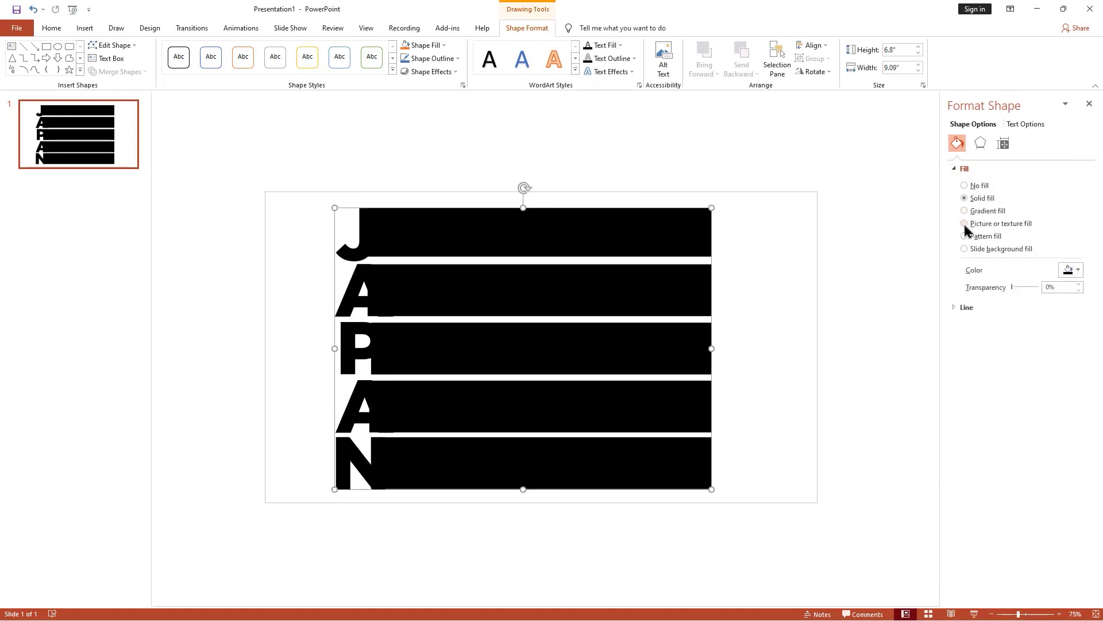
left_click(981, 282)
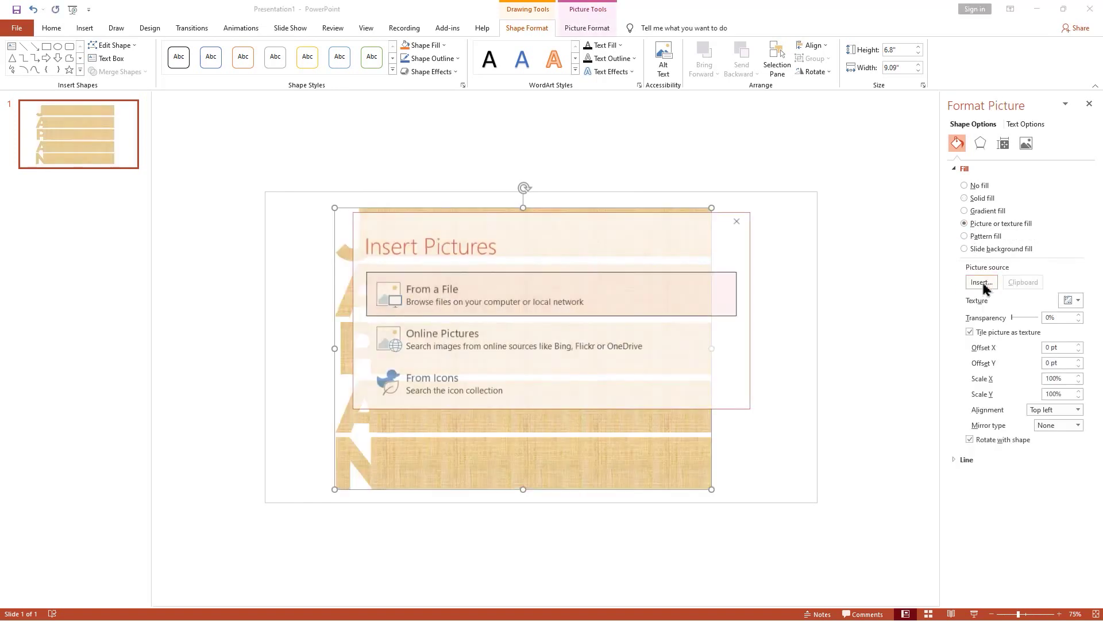
left_click(432, 289)
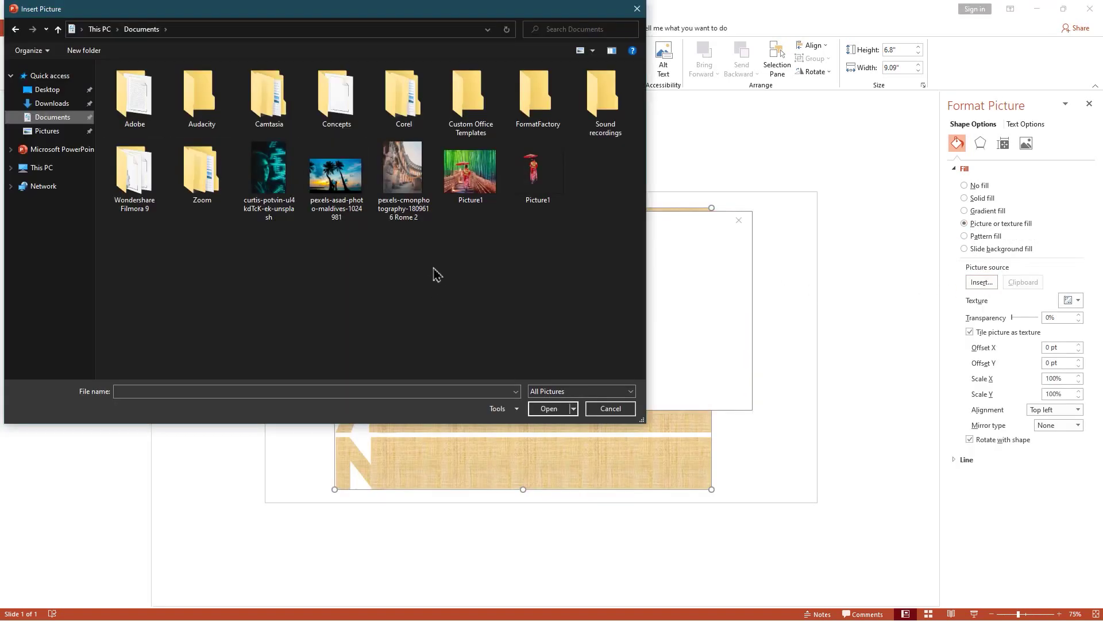
left_click(460, 181)
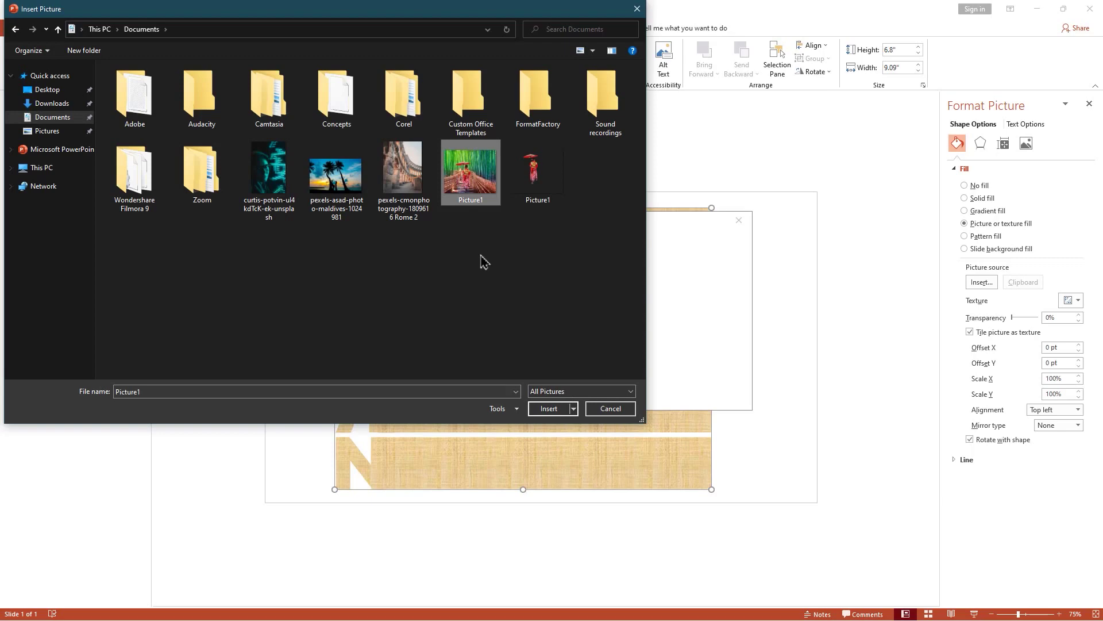
left_click(547, 406)
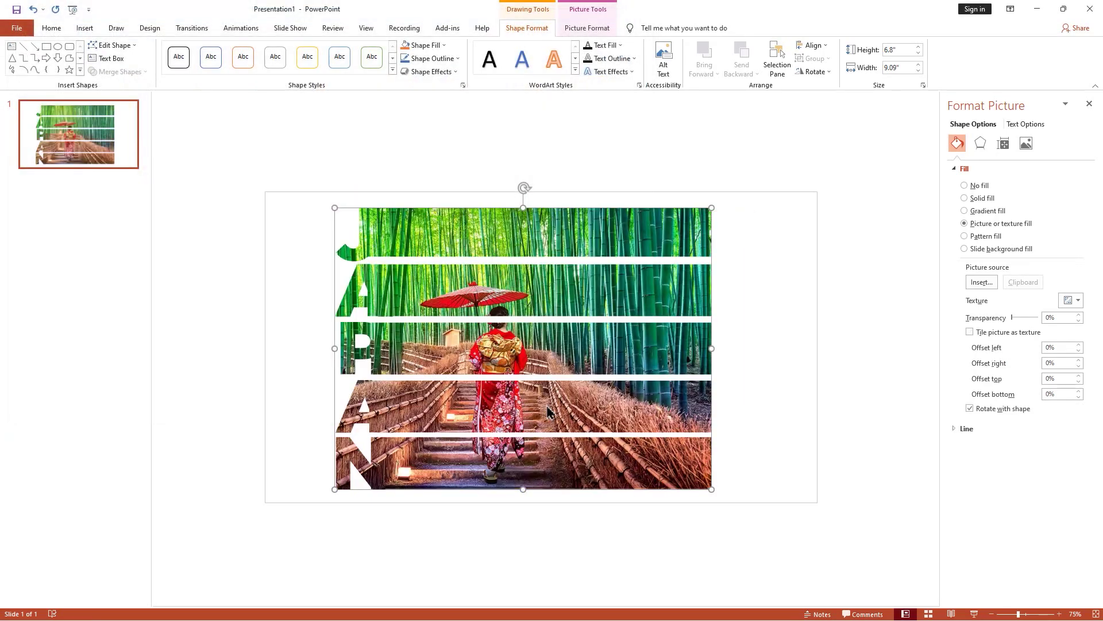
left_click(805, 310)
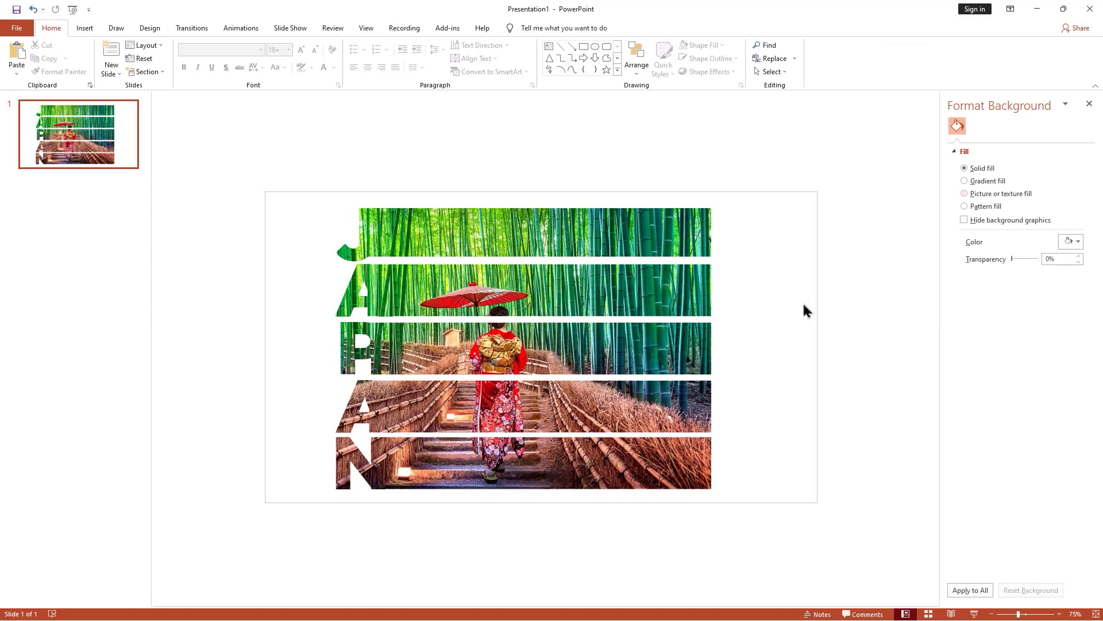
Step: Insert the second Picture1 kimono-and-parasol cutout from this device, placing it over JAPAN's left side
left_click(1089, 104)
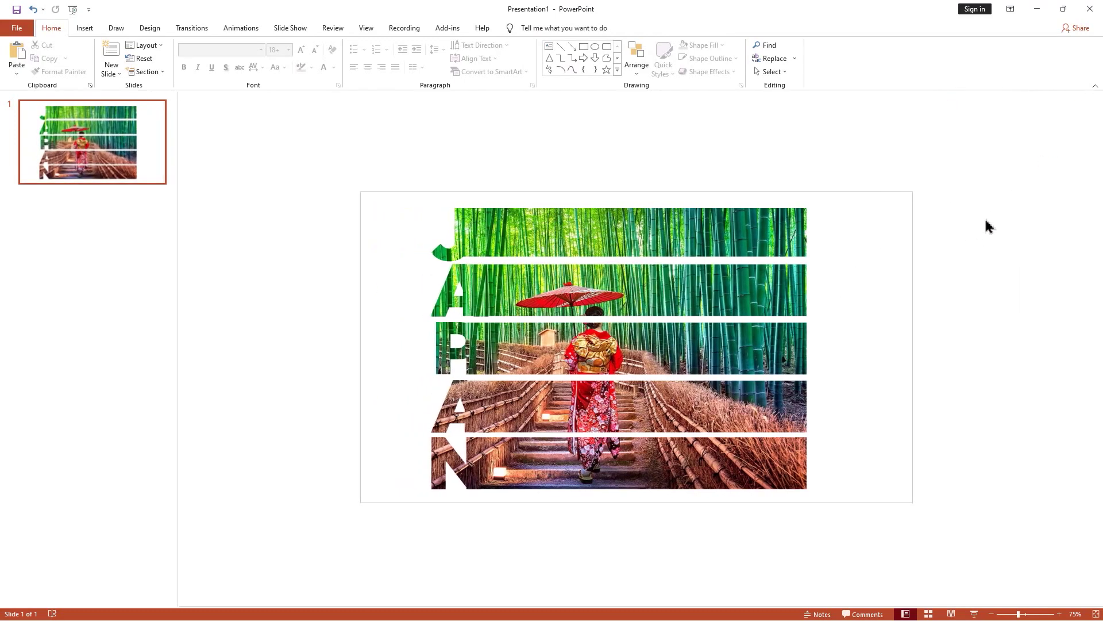
scroll(980, 236, "up", 5)
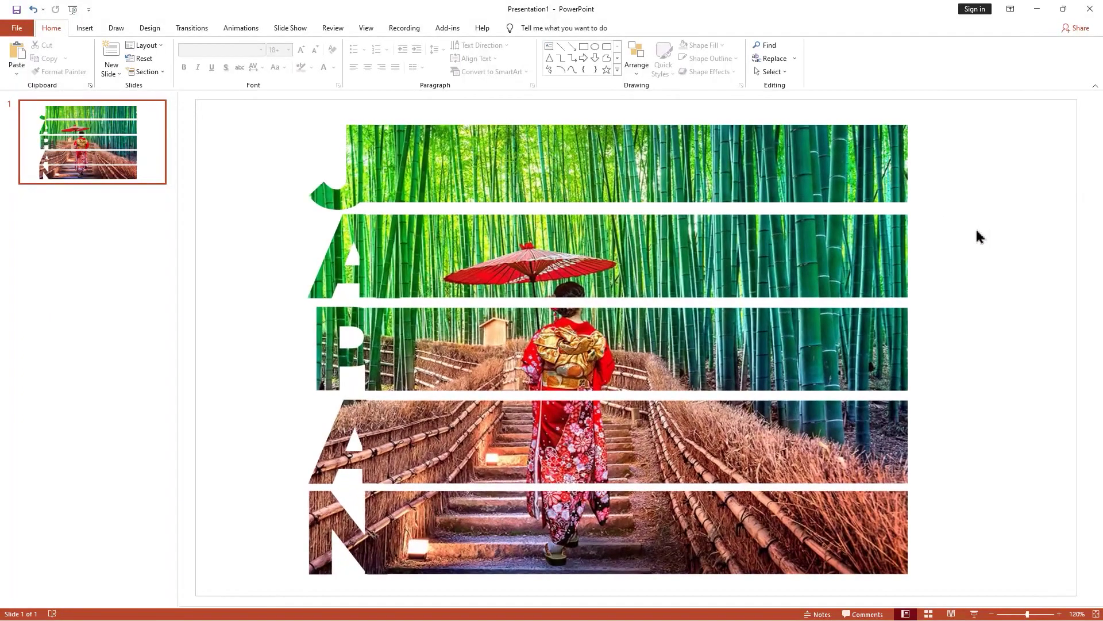
scroll(980, 237, "down", 2)
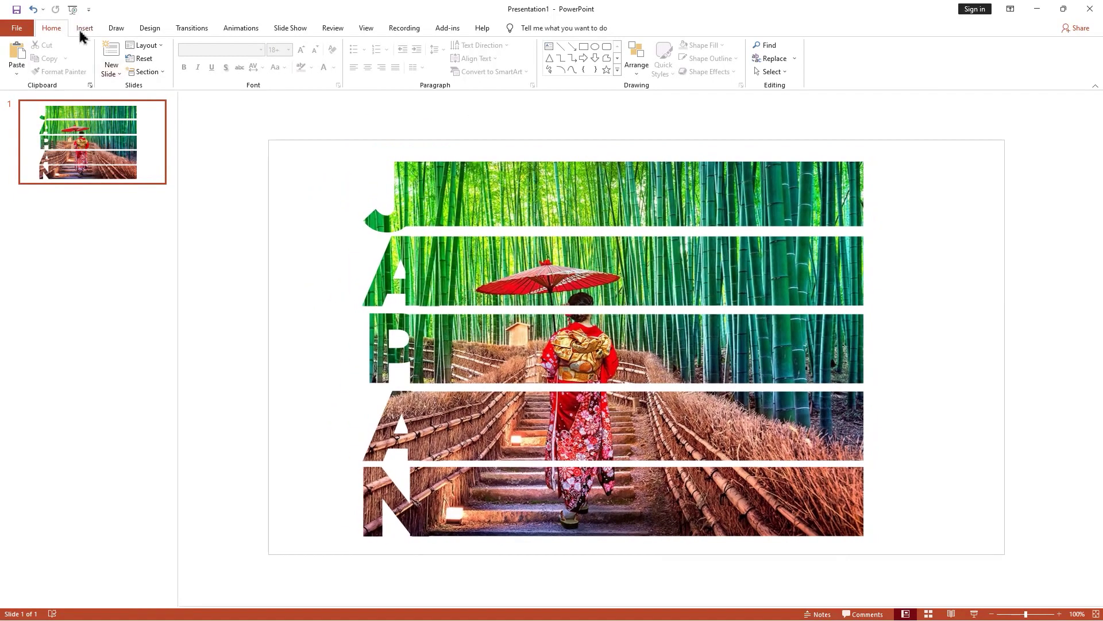
left_click(84, 28)
left_click(86, 72)
left_click(101, 98)
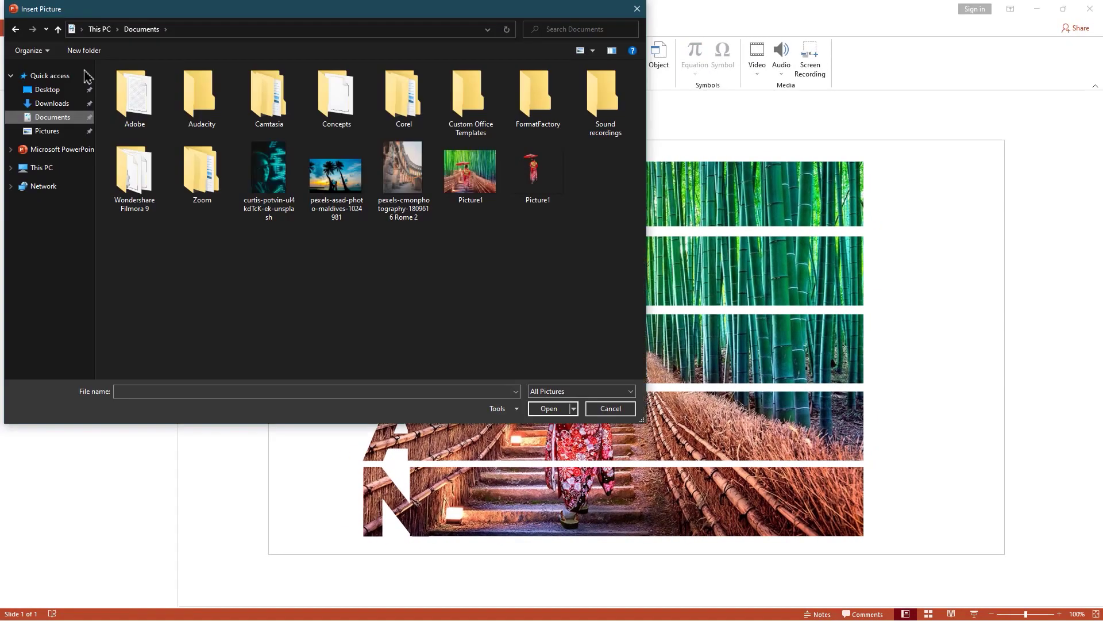
left_click(532, 182)
double_click(532, 181)
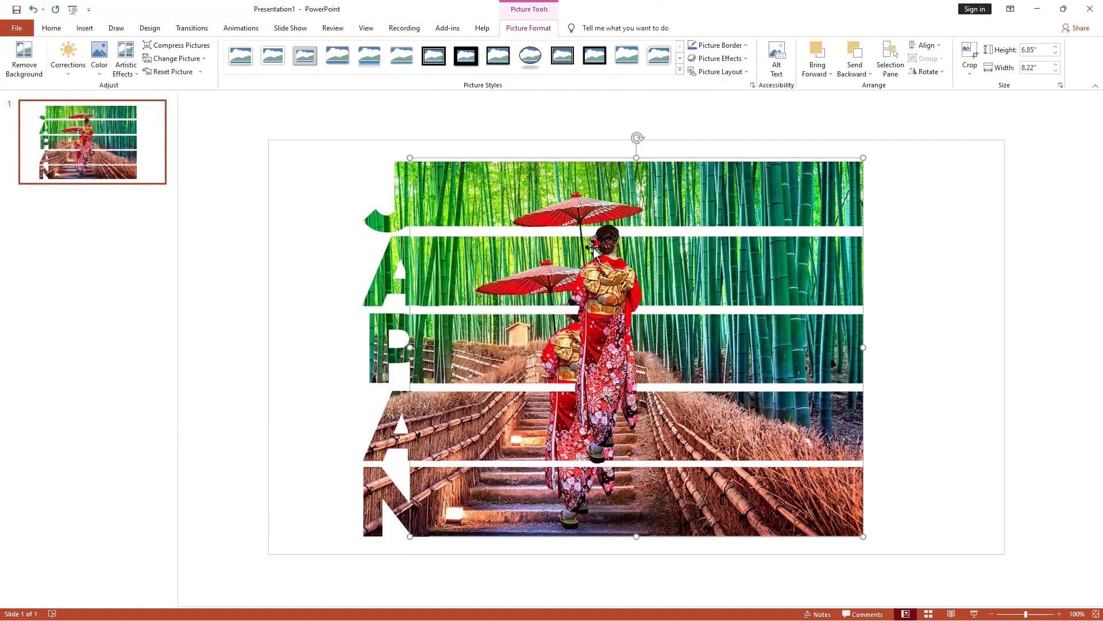
left_click_drag(586, 309, 408, 325)
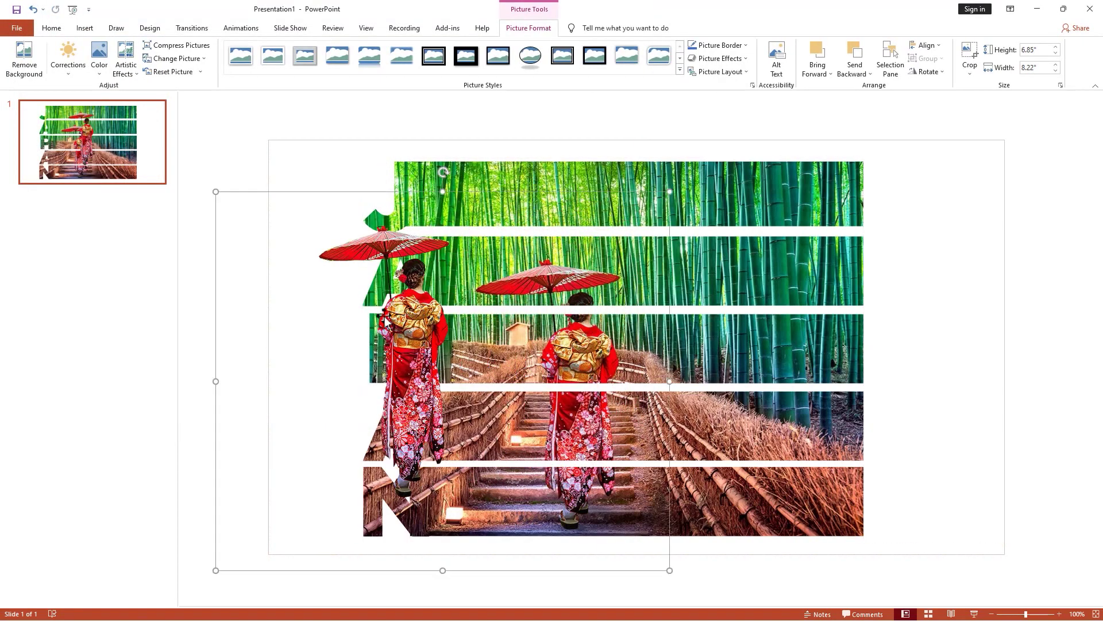